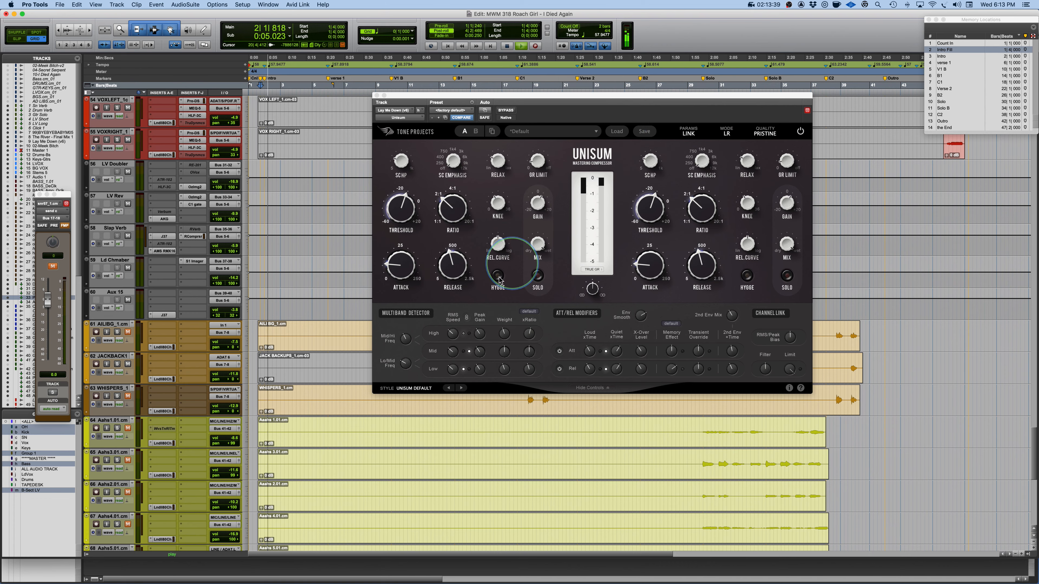
Step: Select the Lay Me Down (v6) clip on its track and move the Unisum window aside
scroll(308, 213, "up", 10)
scroll(308, 214, "up", 10)
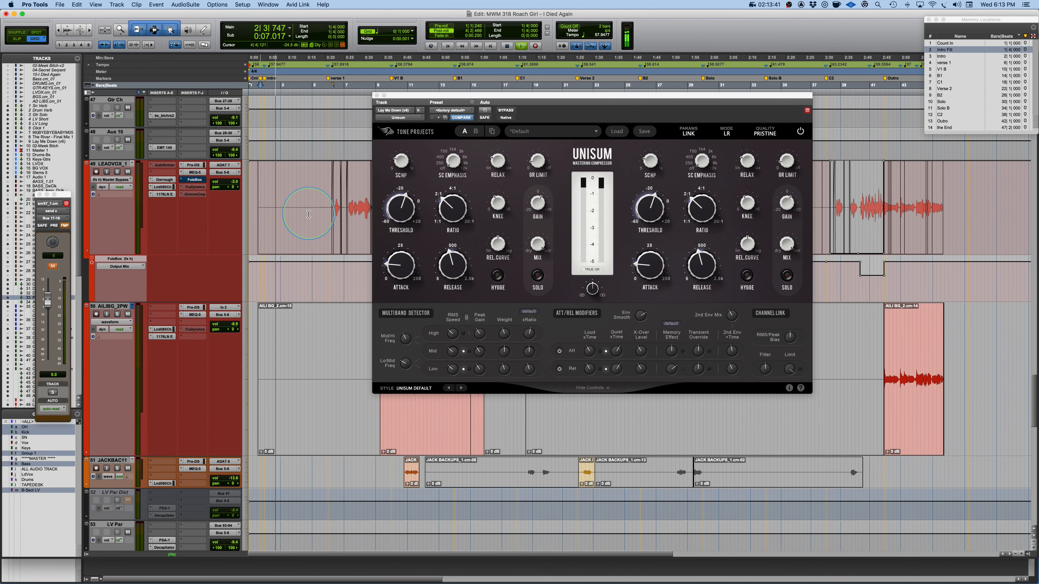
scroll(308, 214, "up", 15)
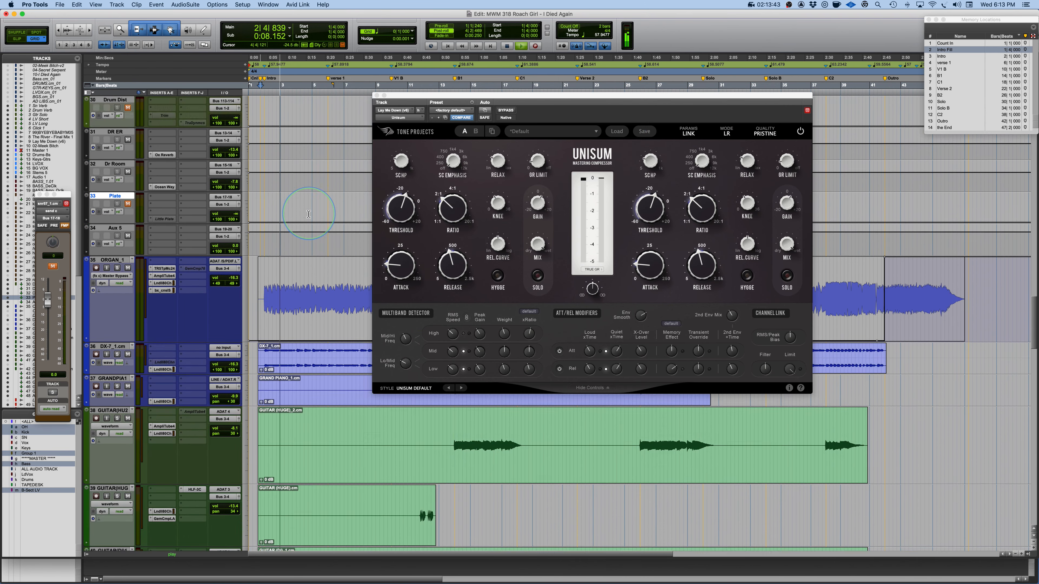
scroll(308, 214, "up", 5)
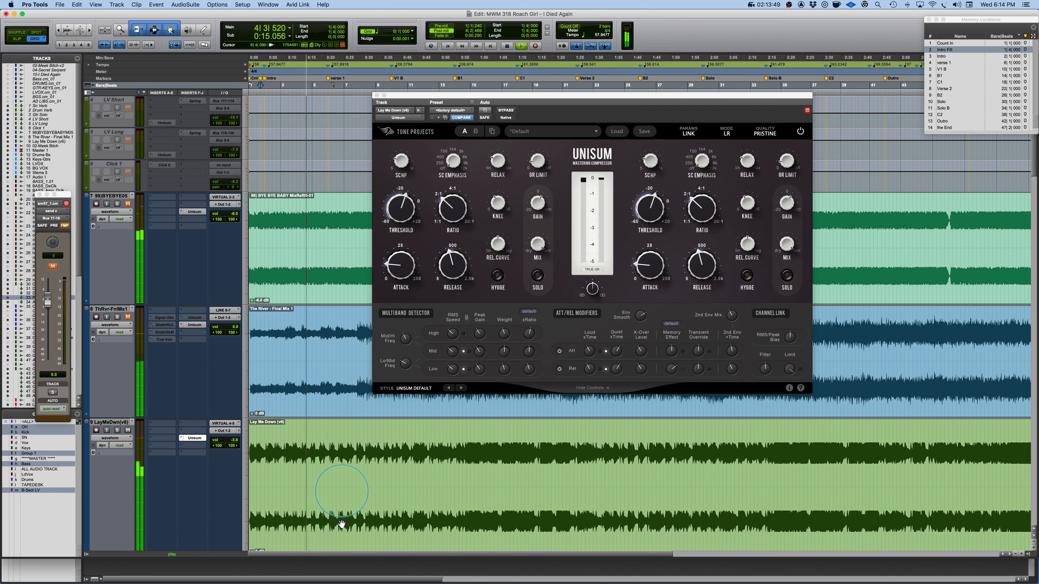
left_click(348, 538)
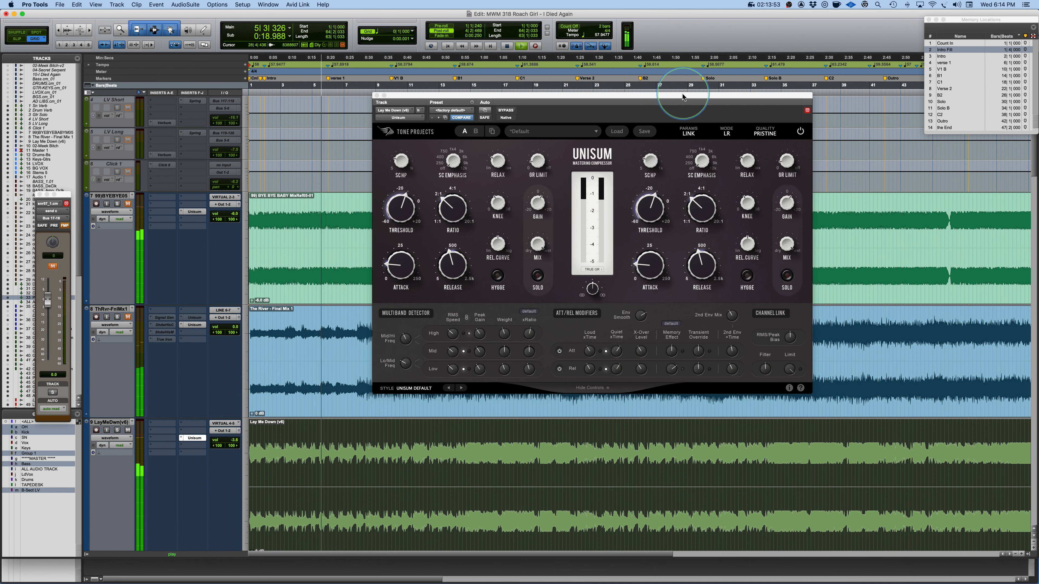
left_click_drag(684, 99, 645, 98)
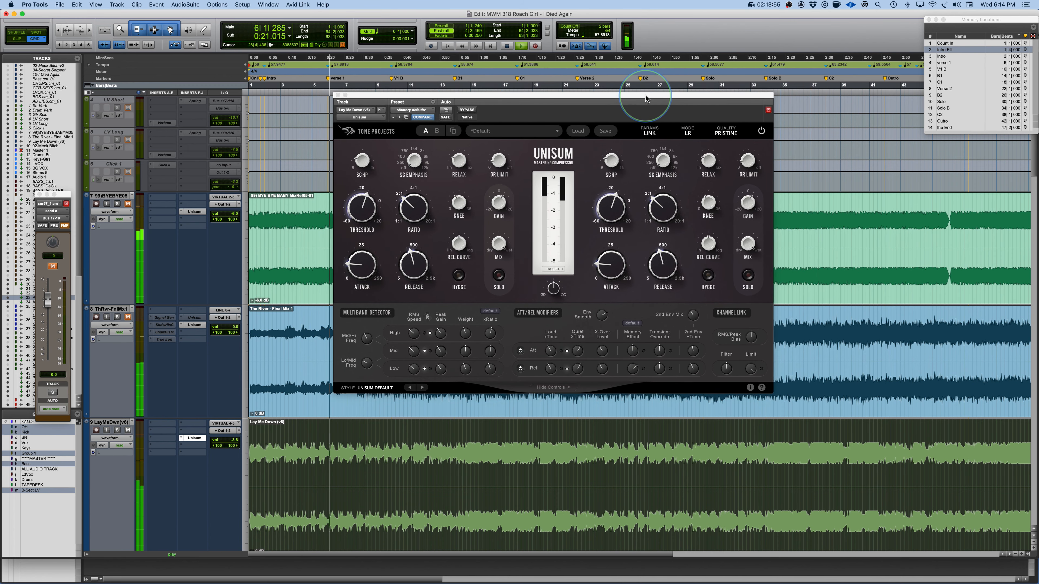
Step: Compare the playing song with and without Unisum using both the host bypass and the plug-in's own power switch, ending with playback stopped
left_click(468, 110)
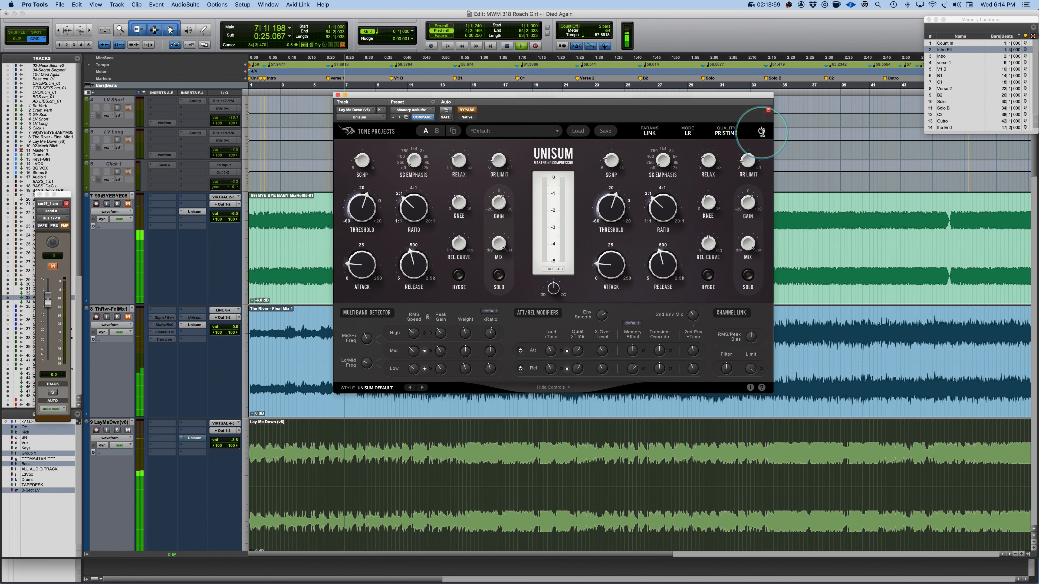
left_click(466, 109)
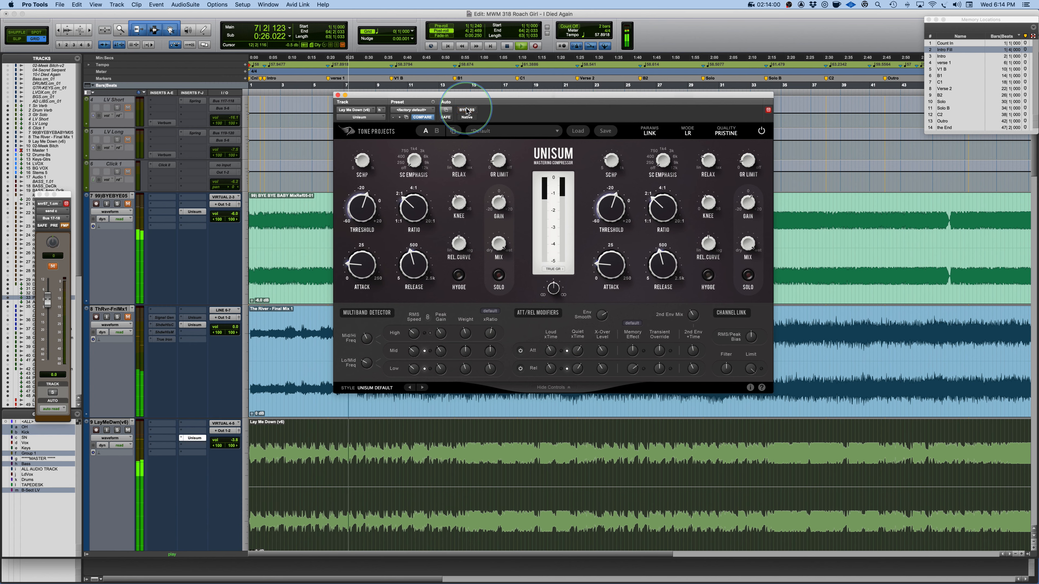
left_click(762, 133)
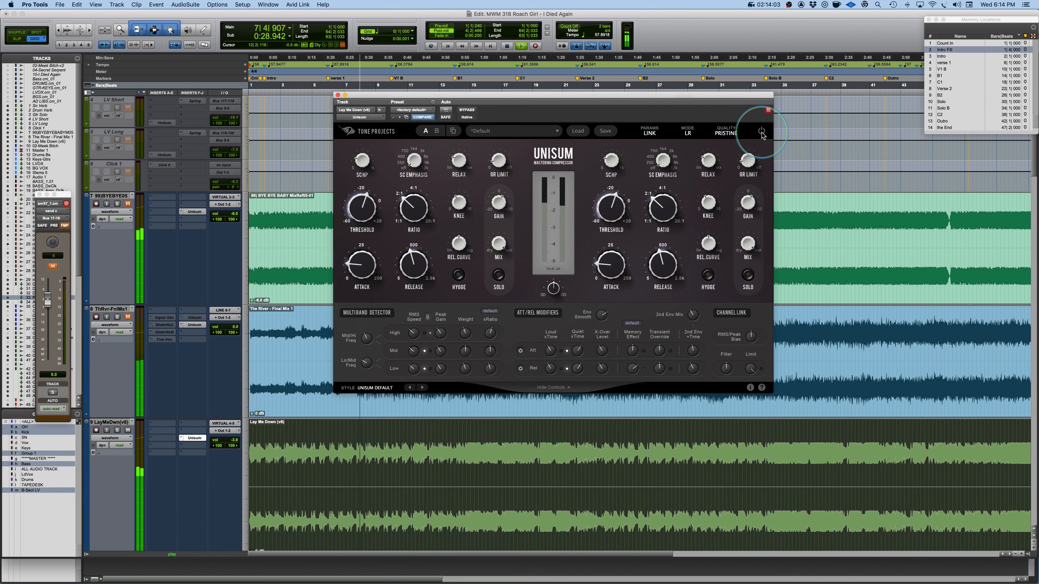
left_click(762, 133)
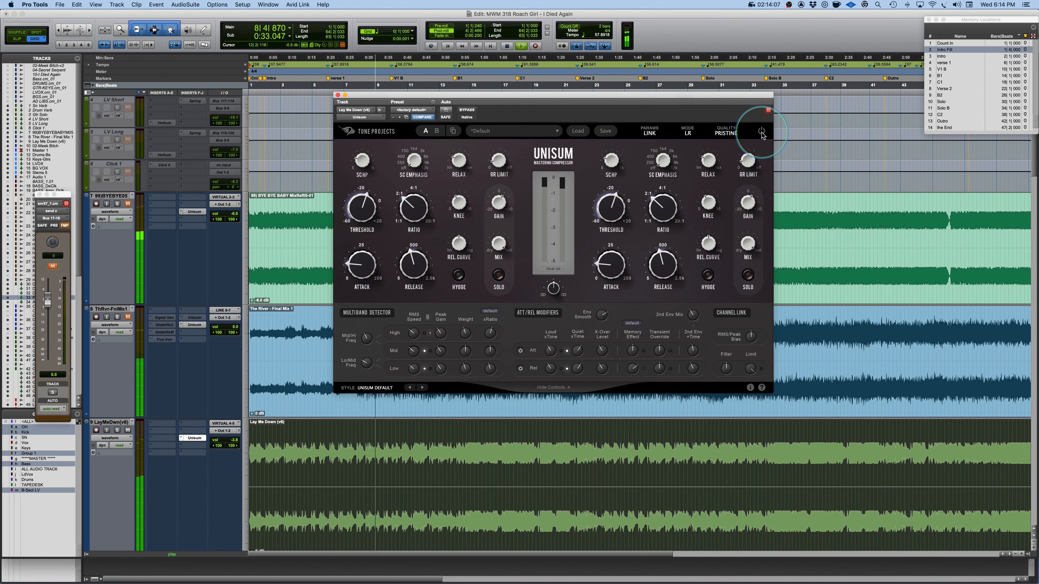
left_click(761, 133)
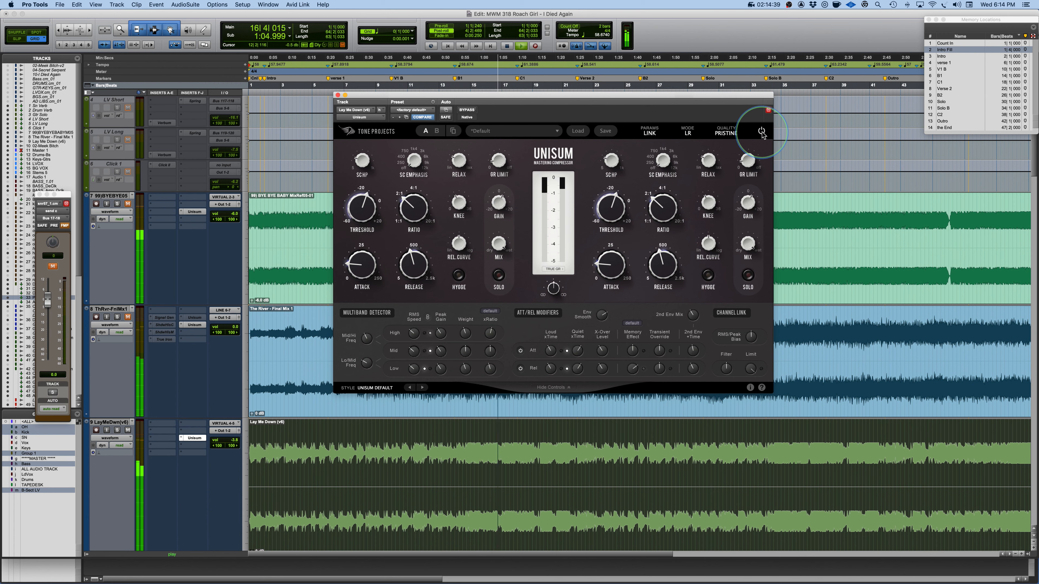
key("space")
Step: Set the Channel Link RMS/Peak Bias to RMS 50.0 % and Peak 51.0 %, and switch the gain reduction meter's display mode
mouse_move(502, 164)
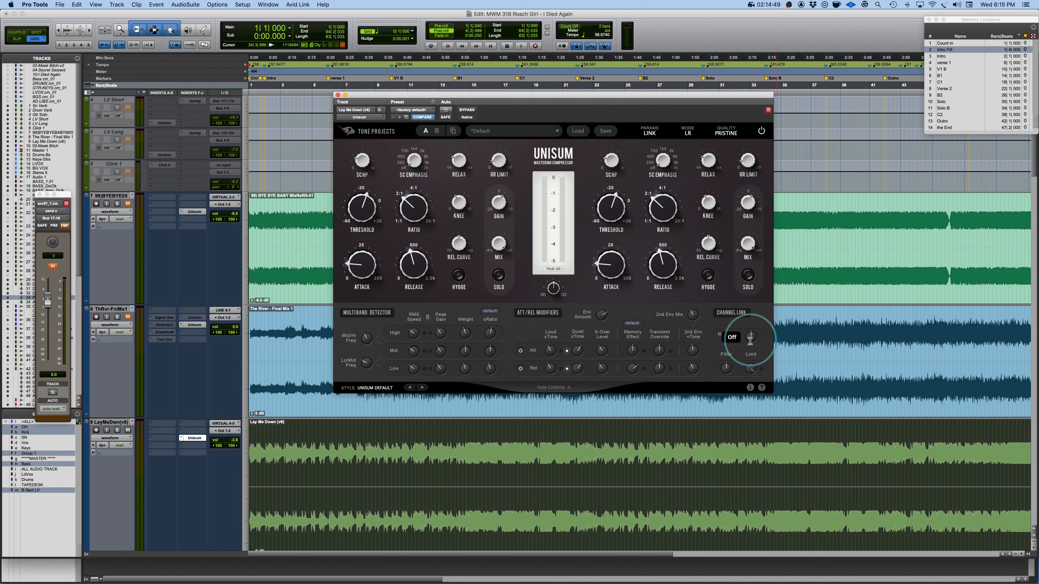
left_click_drag(749, 341, 750, 340)
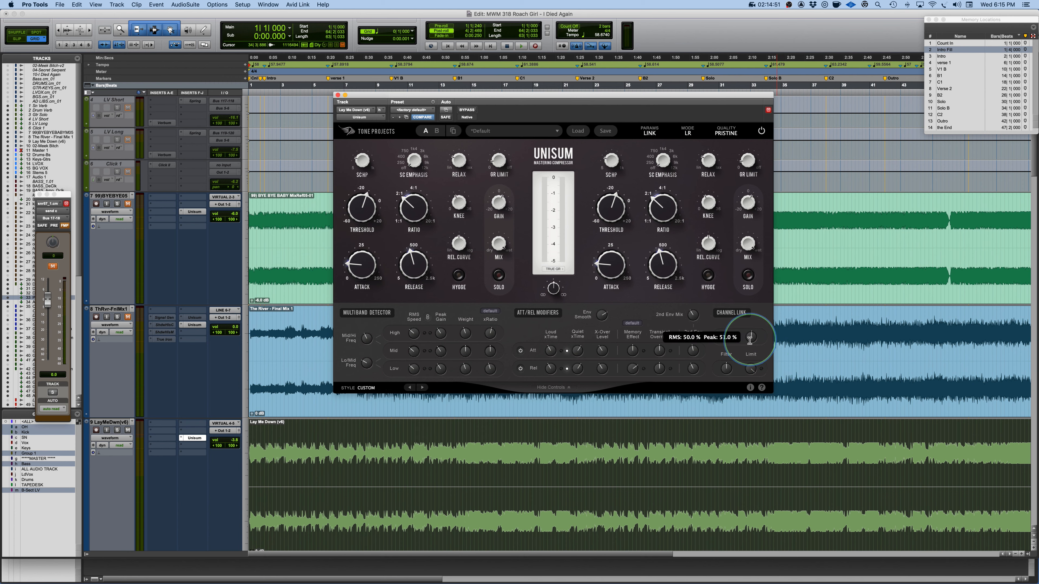
left_click(555, 270)
left_click(555, 270)
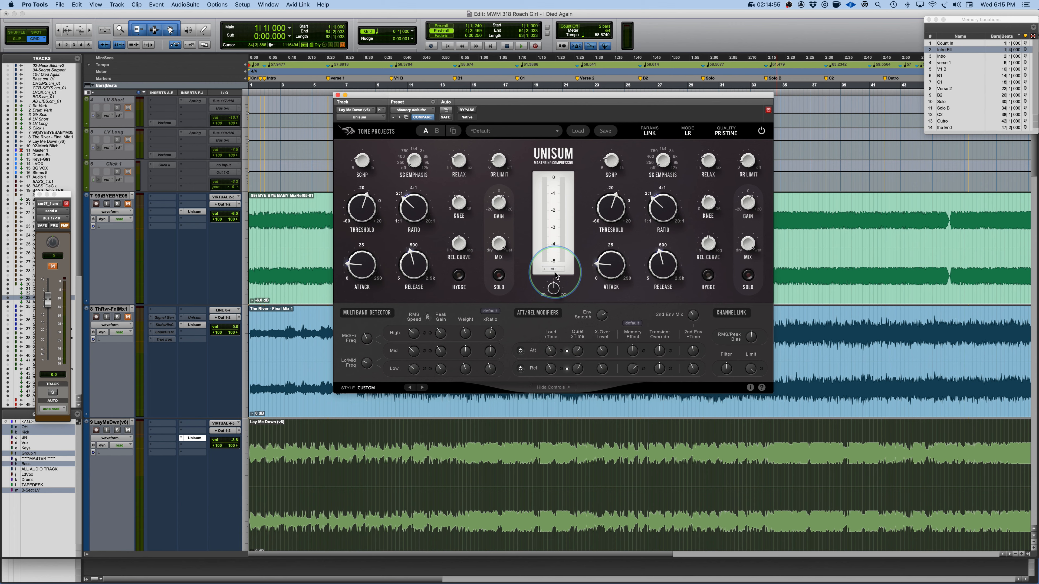
Step: Play the opening of the song to watch Unisum's gain reduction meter, ending with playback stopped
mouse_move(610, 274)
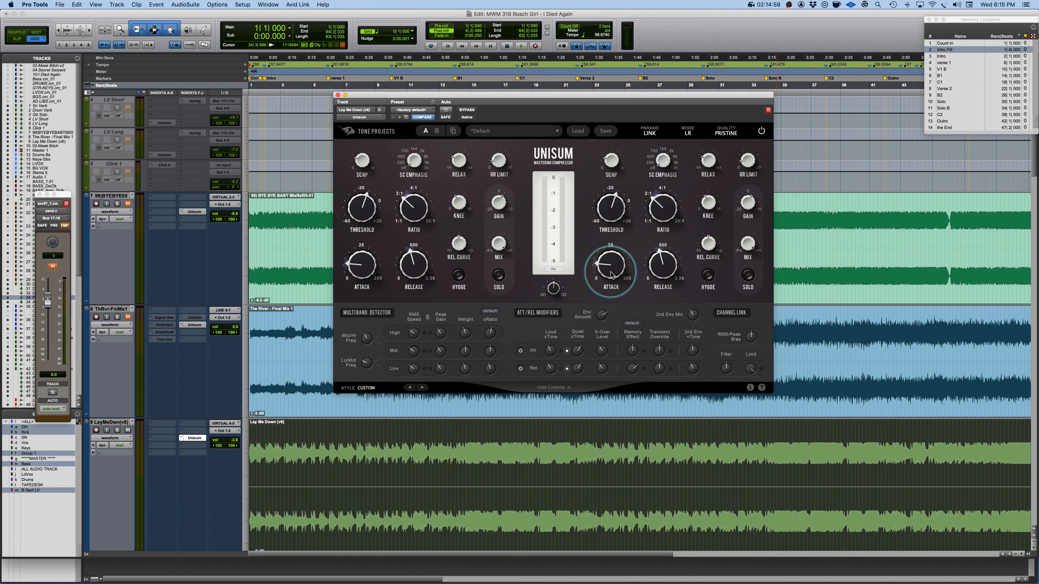
key("space")
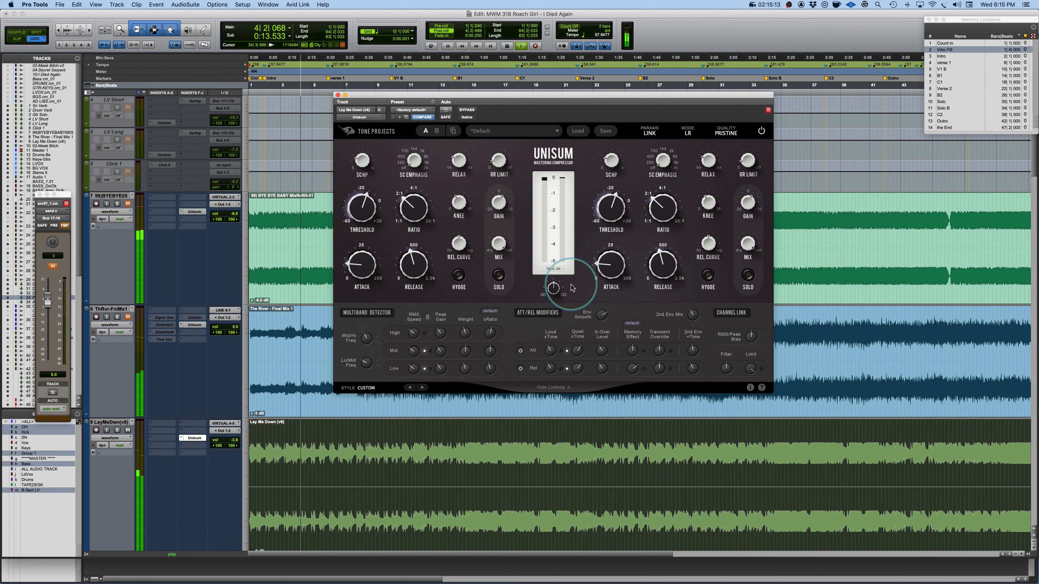
key("space")
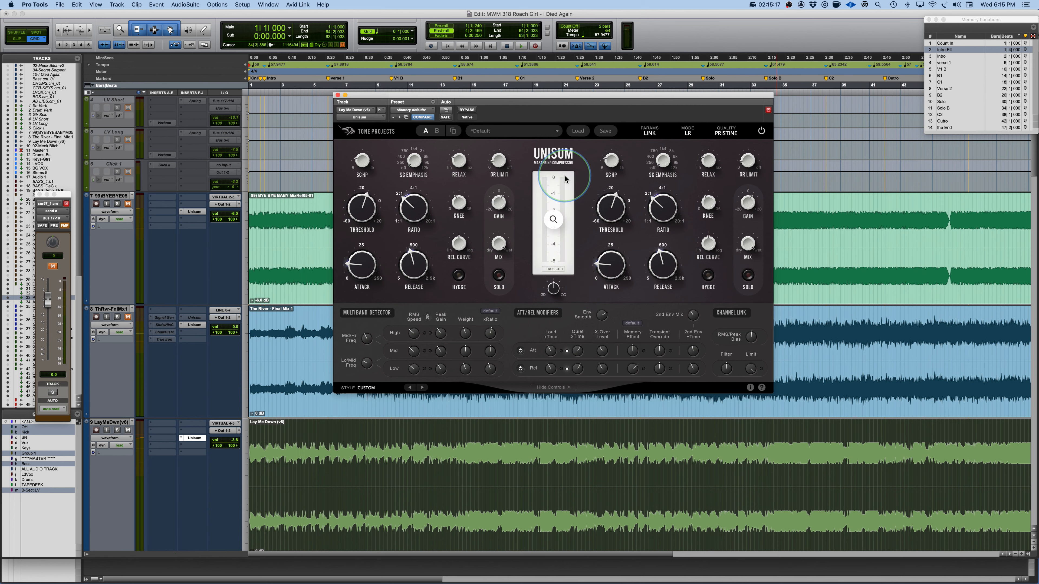
Step: Start playback and raise Unisum's linked Relax control to 84.6 %
left_click_drag(621, 94, 617, 89)
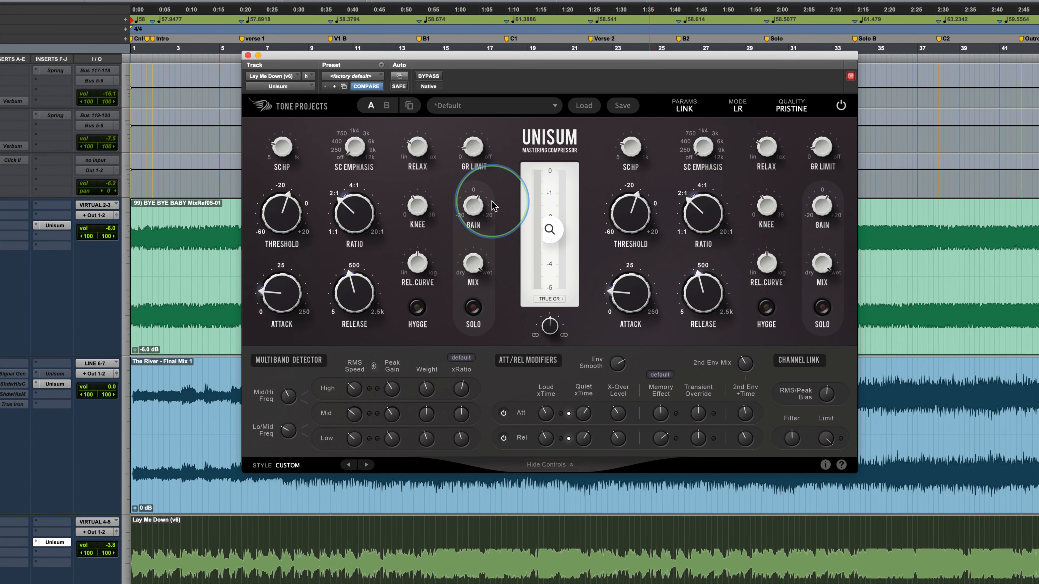
mouse_move(425, 218)
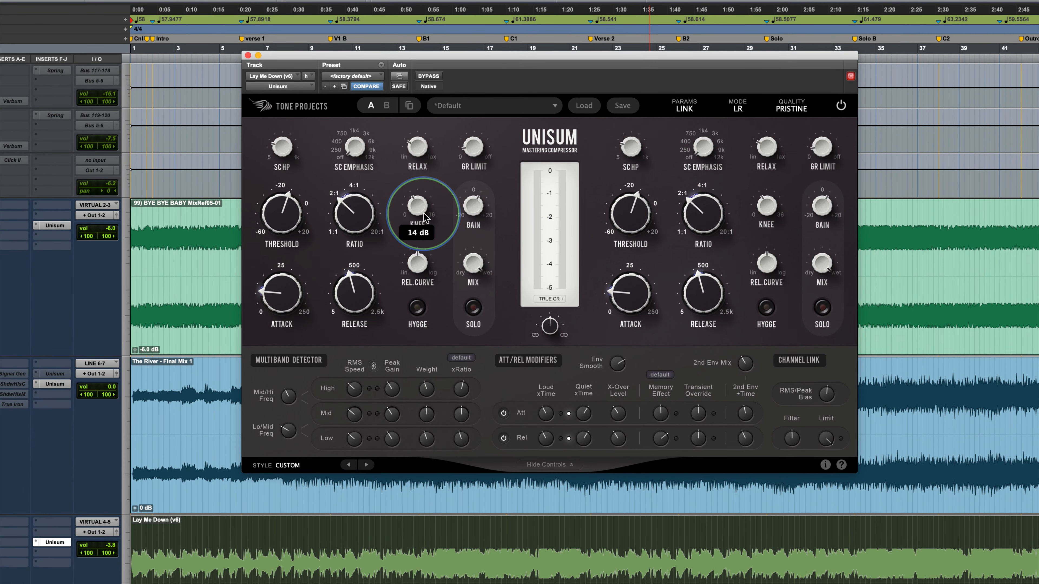
mouse_move(288, 301)
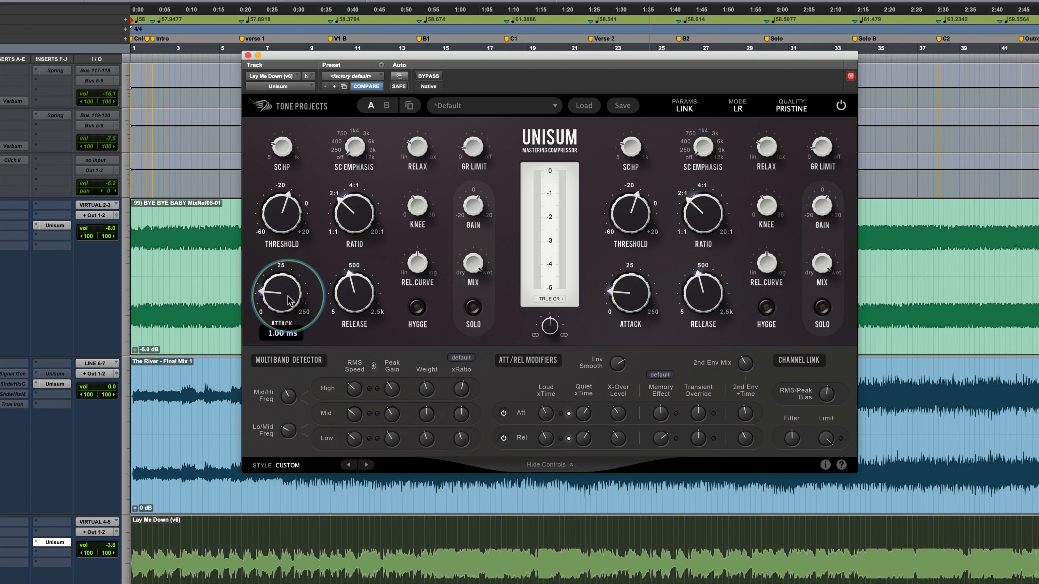
mouse_move(410, 148)
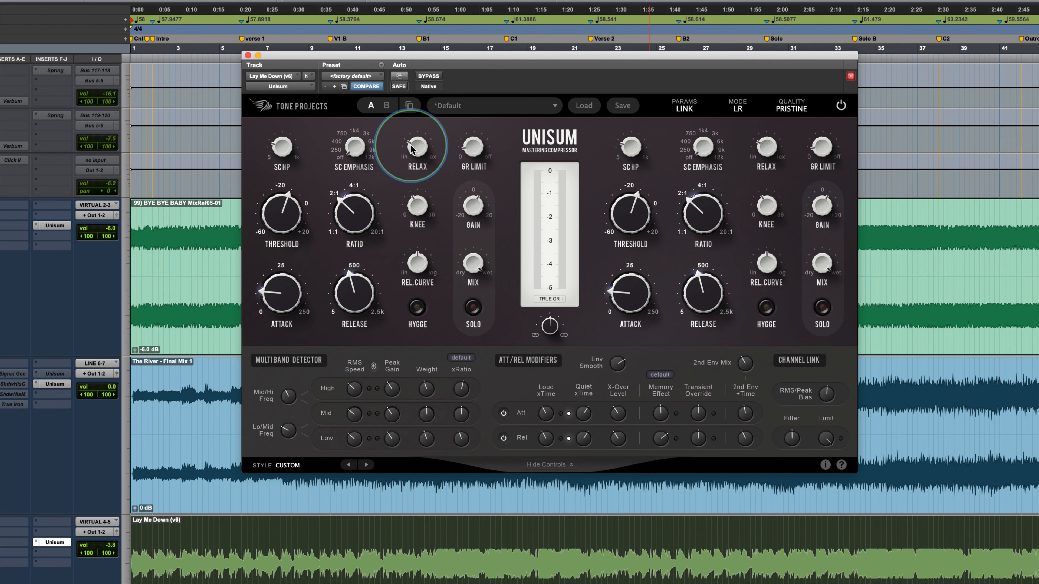
key("space")
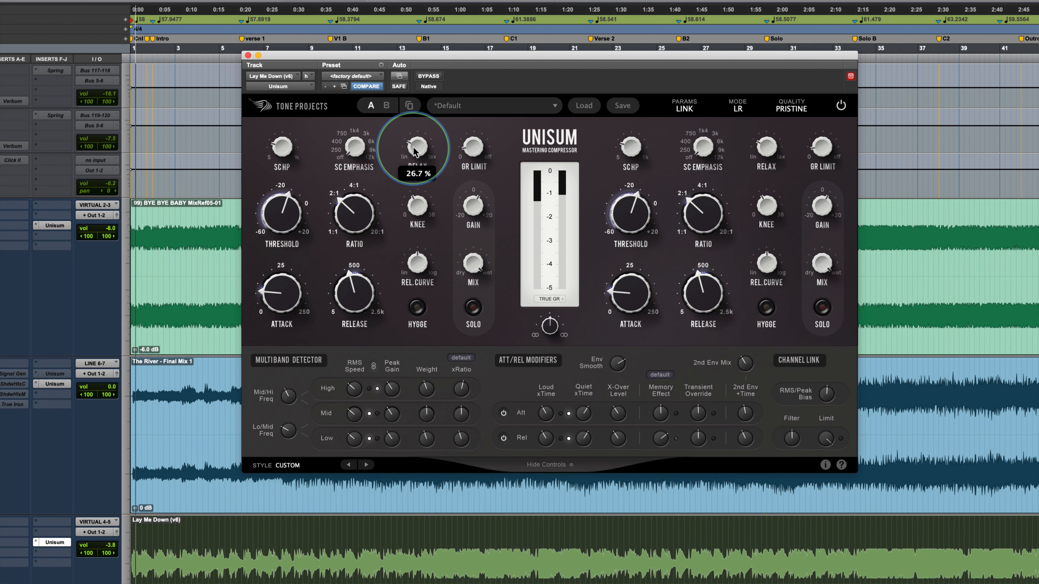
left_click_drag(413, 149, 430, 14)
mouse_move(418, 149)
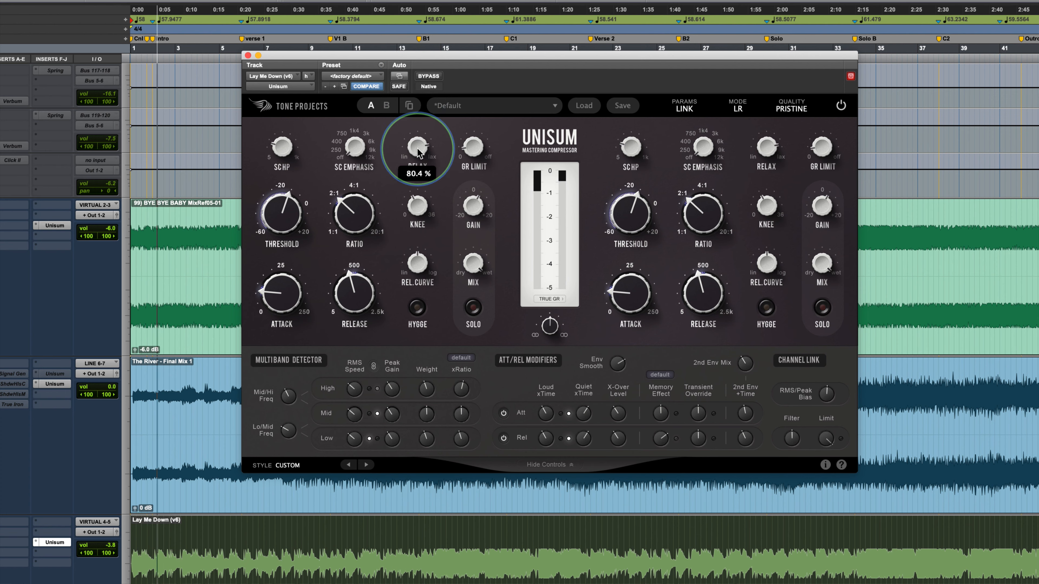
left_click_drag(418, 149, 419, 143)
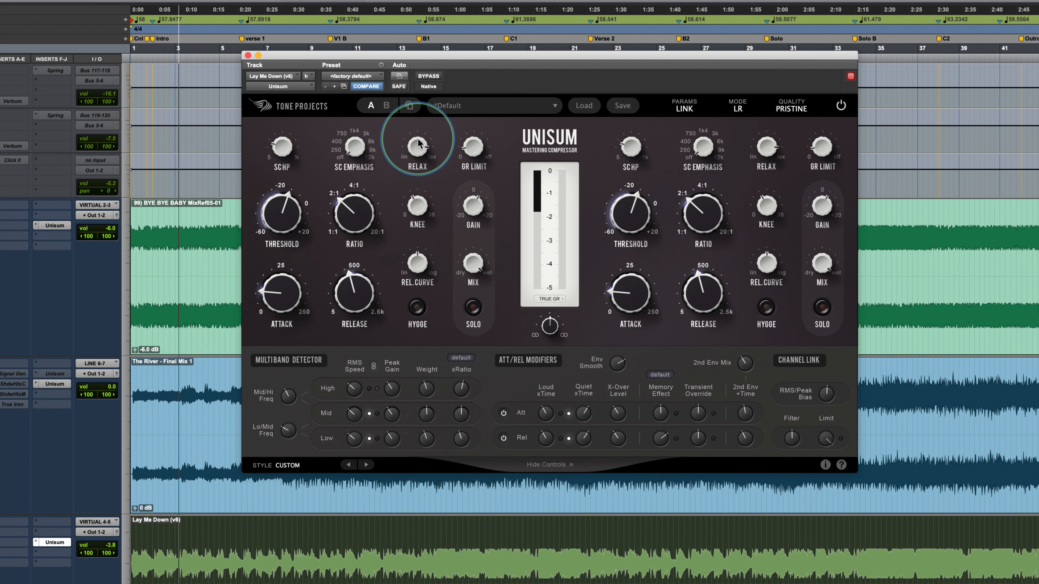
Step: Alternate Relax between its default 30.0 % and the 84.6 % setting while the song plays to compare them
left_click_drag(417, 143, 415, 155)
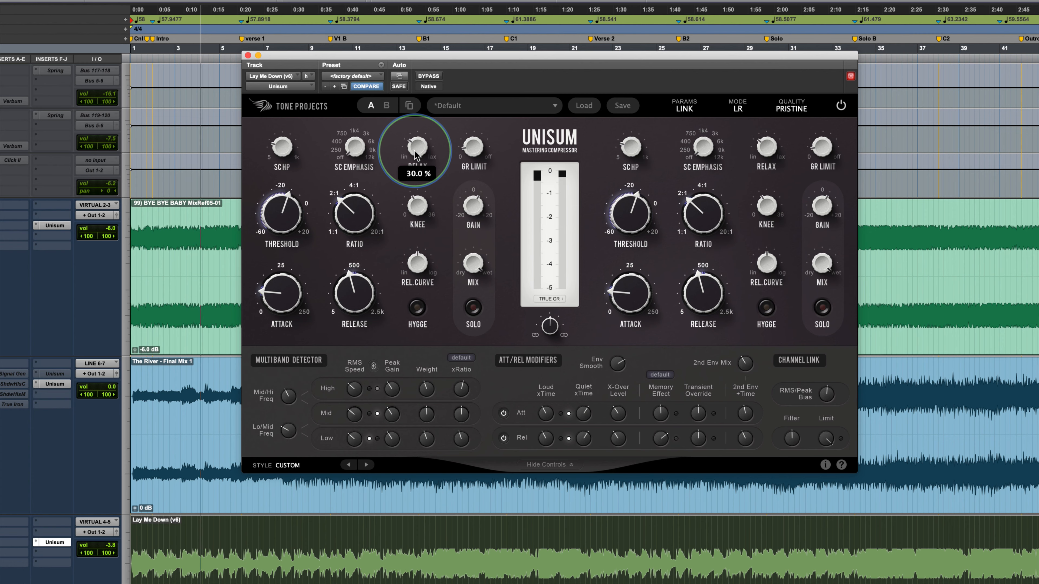
left_click(416, 152, "alt")
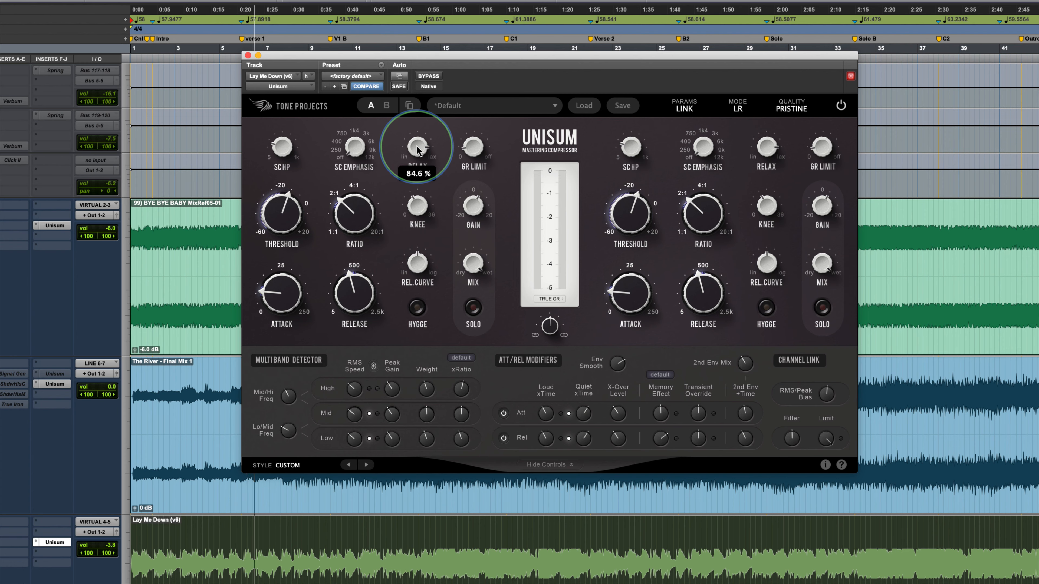
double_click(417, 149)
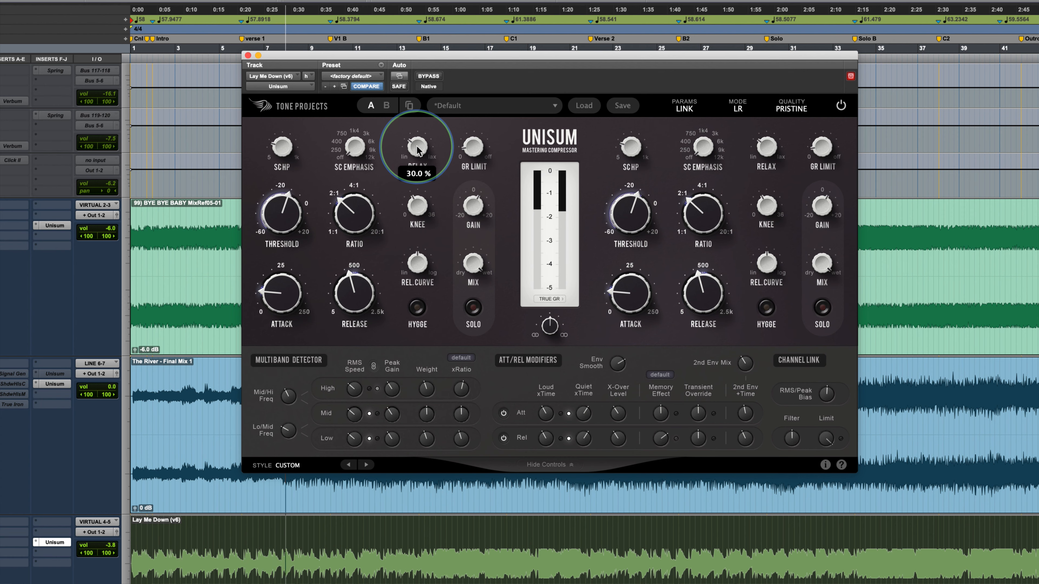
double_click(417, 150)
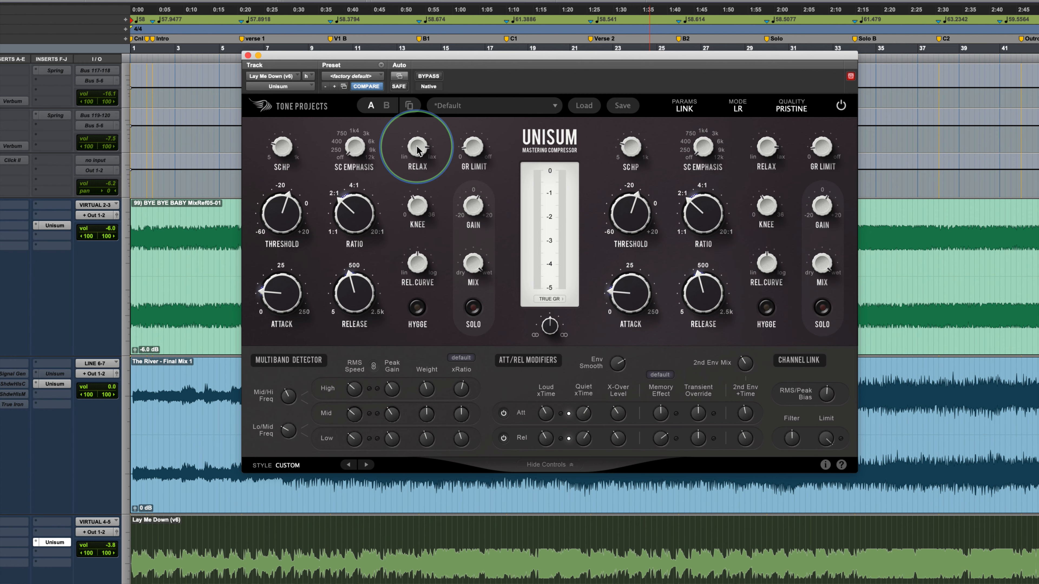
Step: Play the song while varying Rel. Curve between linear and logarithmic release, including a 22.5 % setting
mouse_move(410, 260)
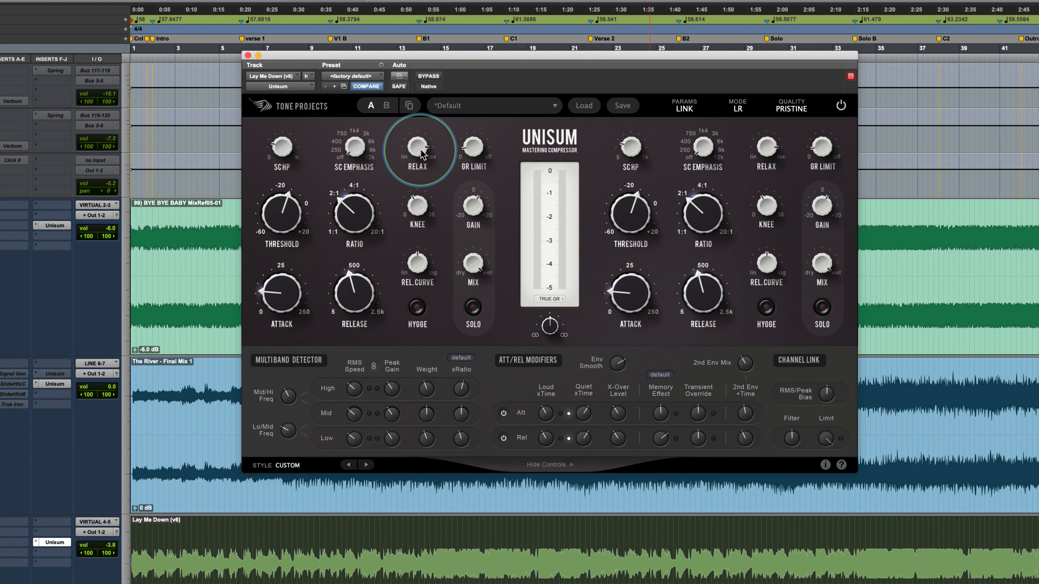
mouse_move(417, 148)
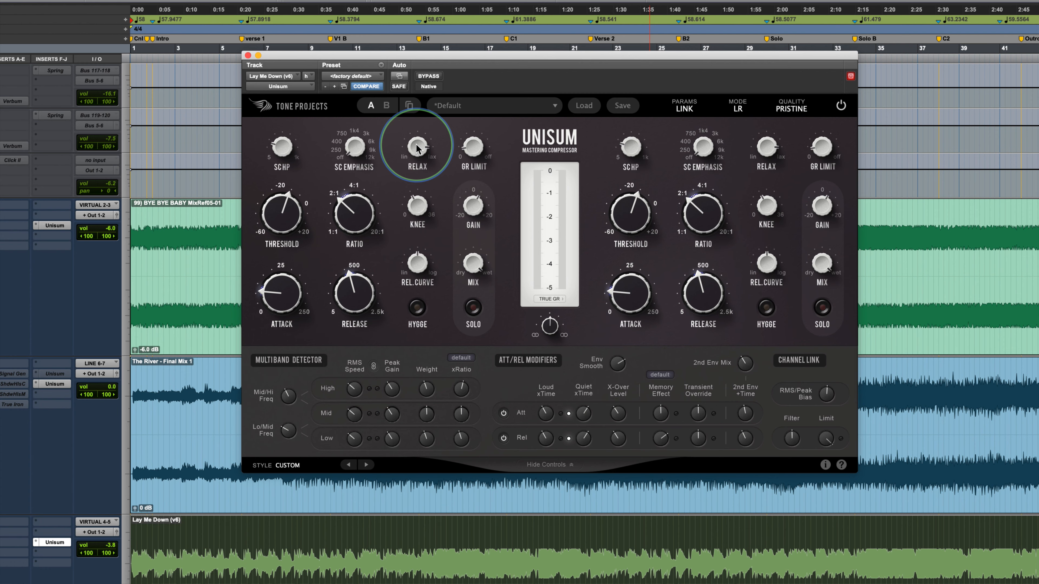
mouse_move(350, 278)
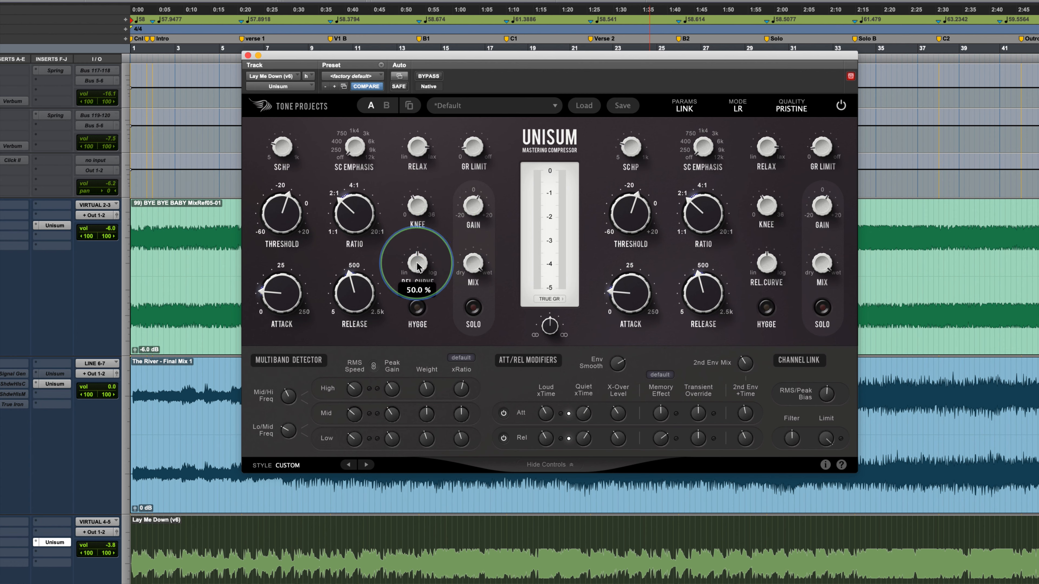
scroll(417, 267, "down", 4)
key("space")
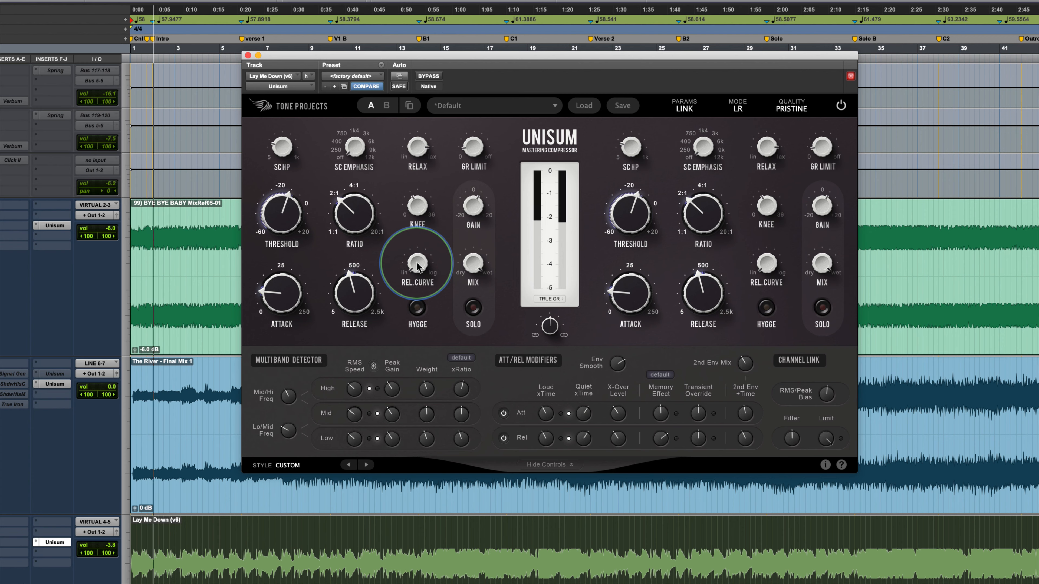
scroll(417, 266, "up", 10)
scroll(417, 266, "up", 20)
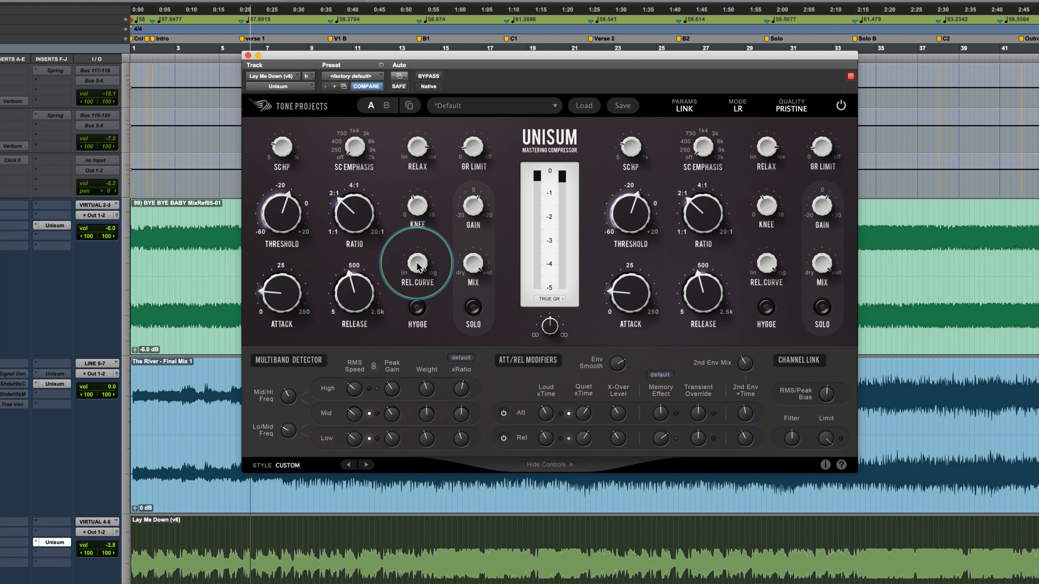
left_click(416, 264)
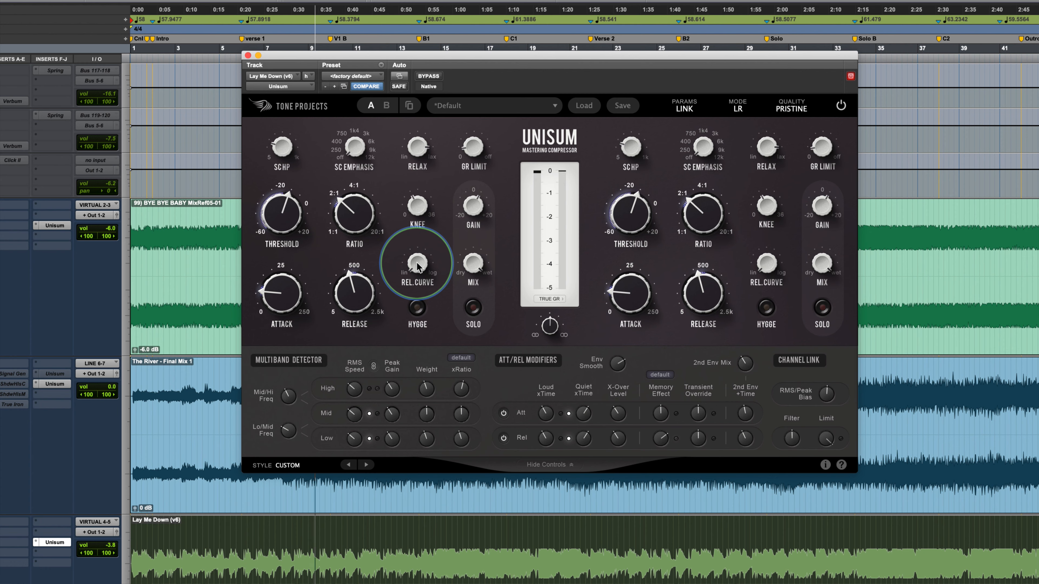
scroll(417, 264, "up", 10)
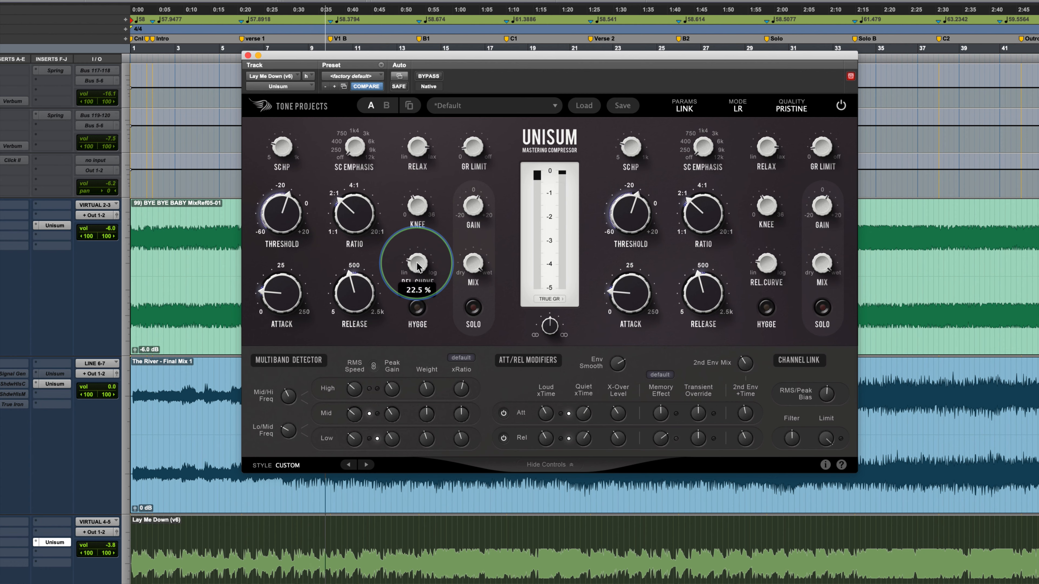
scroll(417, 264, "up", 9)
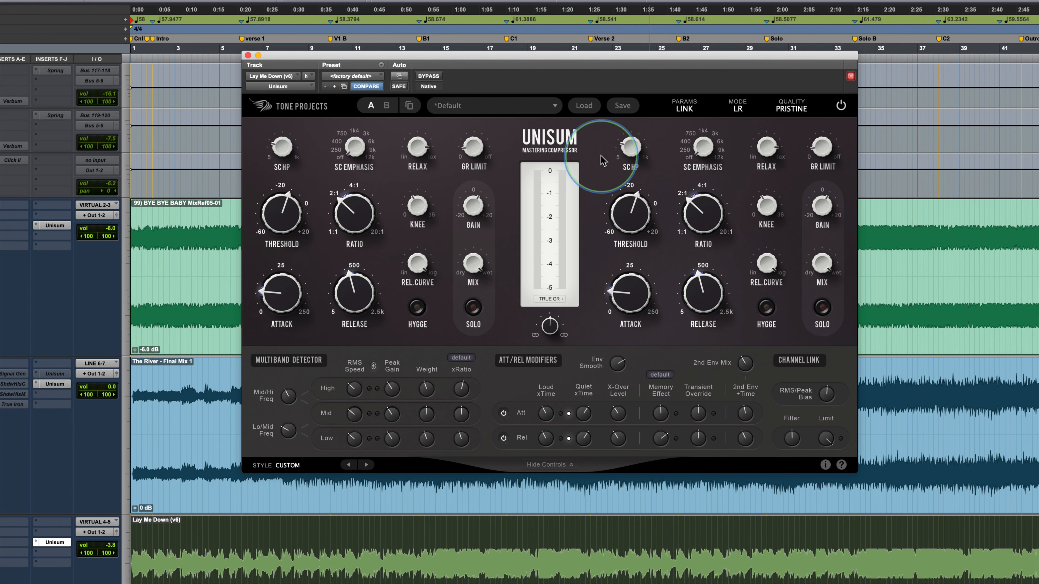
Step: Play the song while switching the linked Hygge control on and off to compare the sound, leaving Hygge on
mouse_move(484, 137)
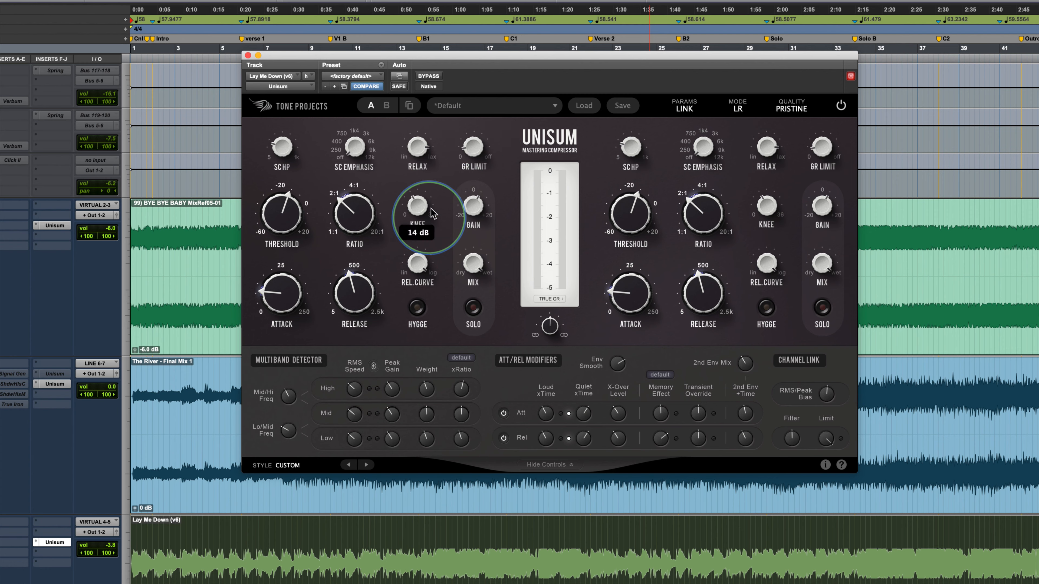
left_click(417, 308)
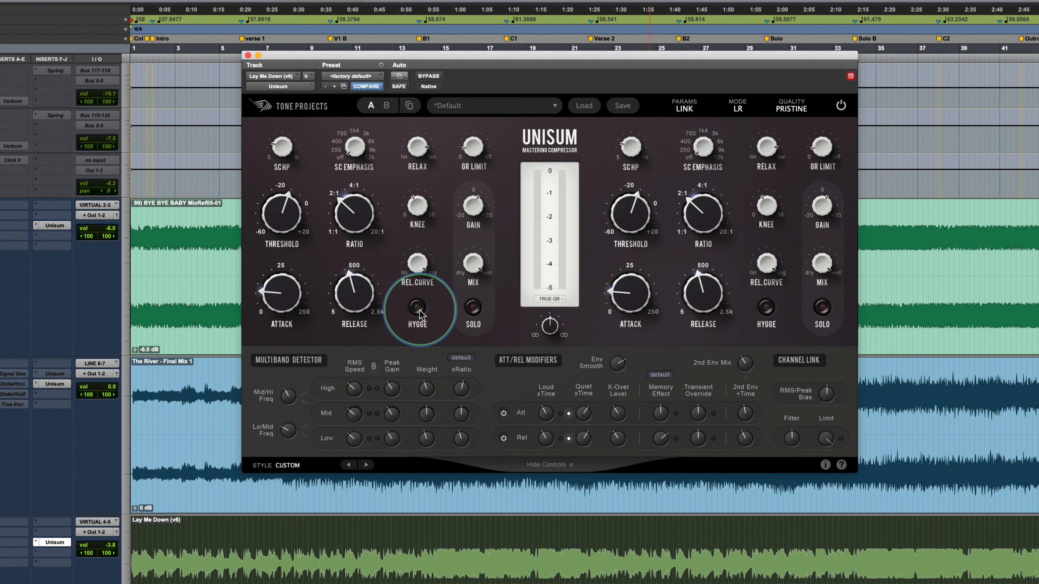
key("space")
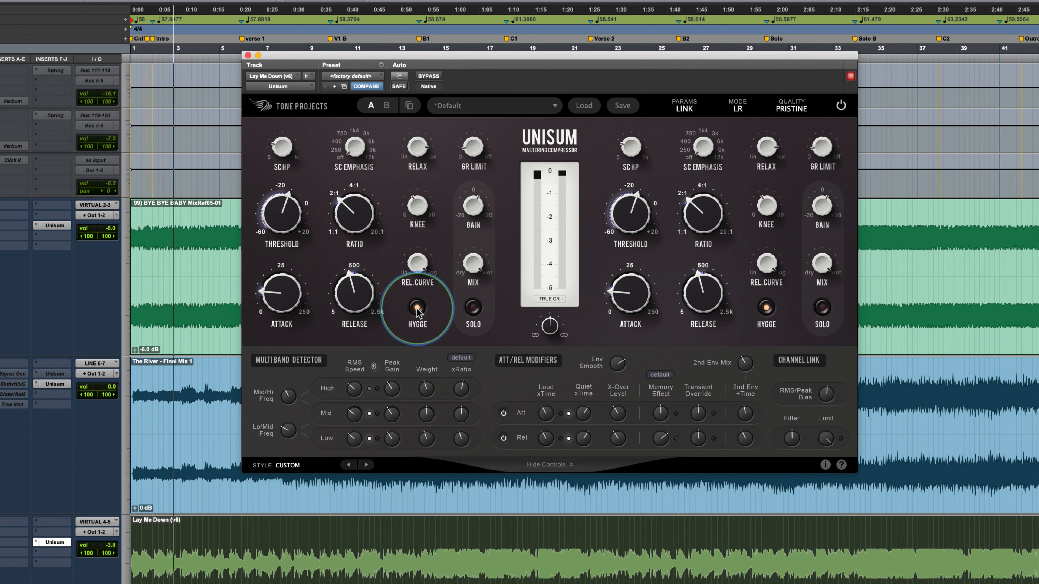
left_click(417, 307)
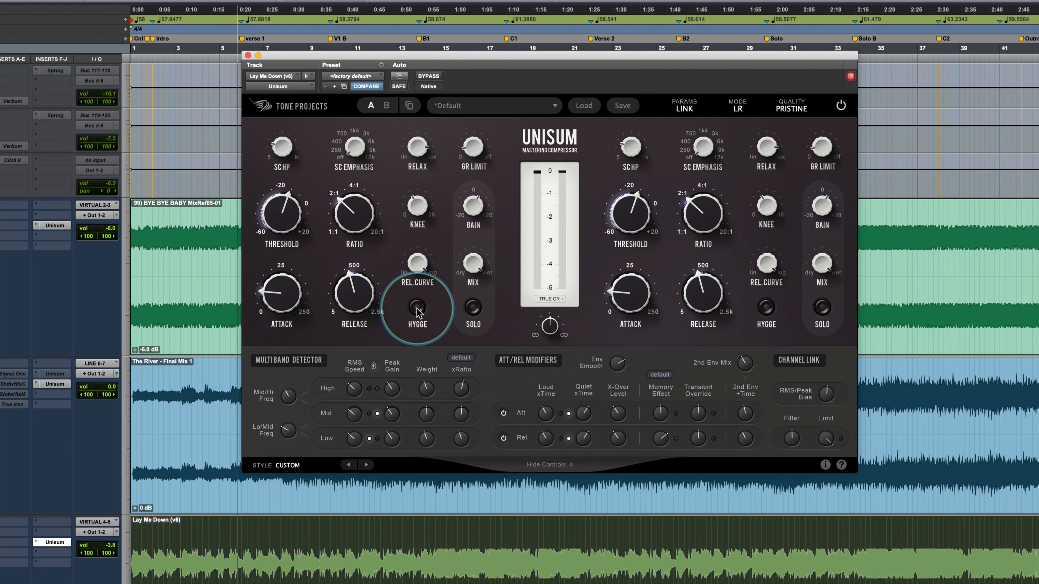
left_click(418, 312)
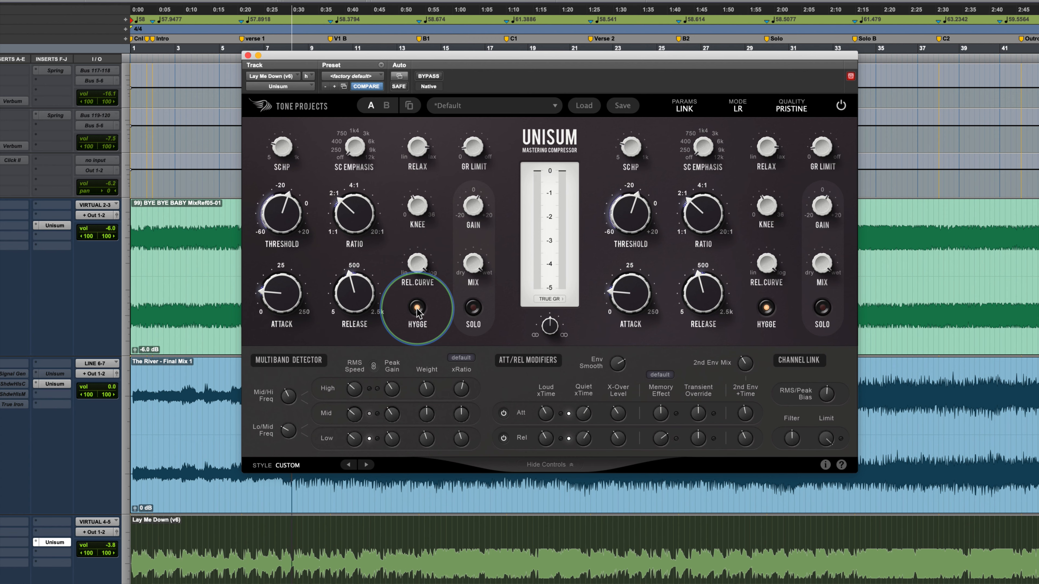
left_click(417, 309)
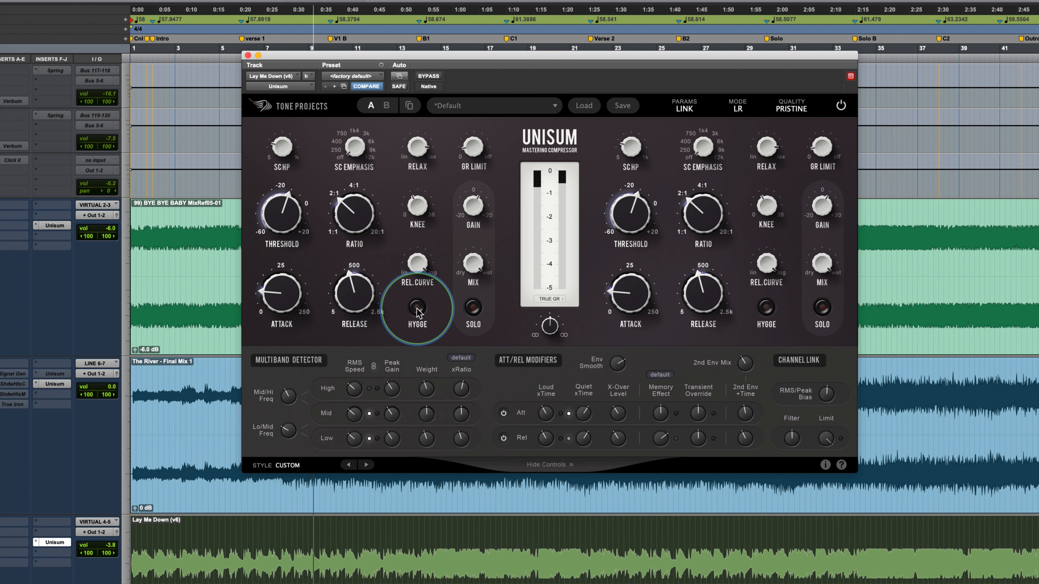
left_click(417, 309)
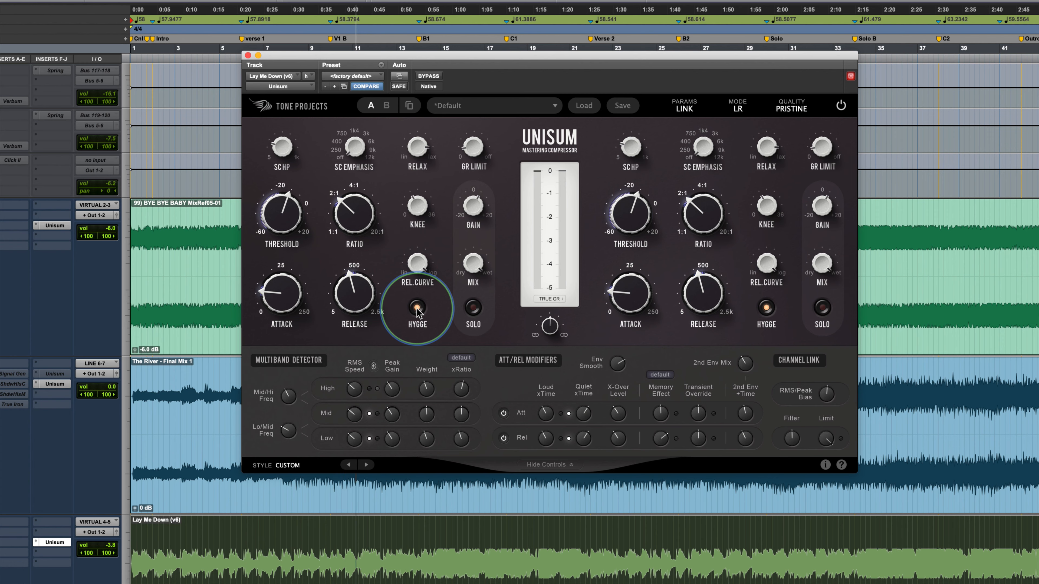
left_click(417, 307)
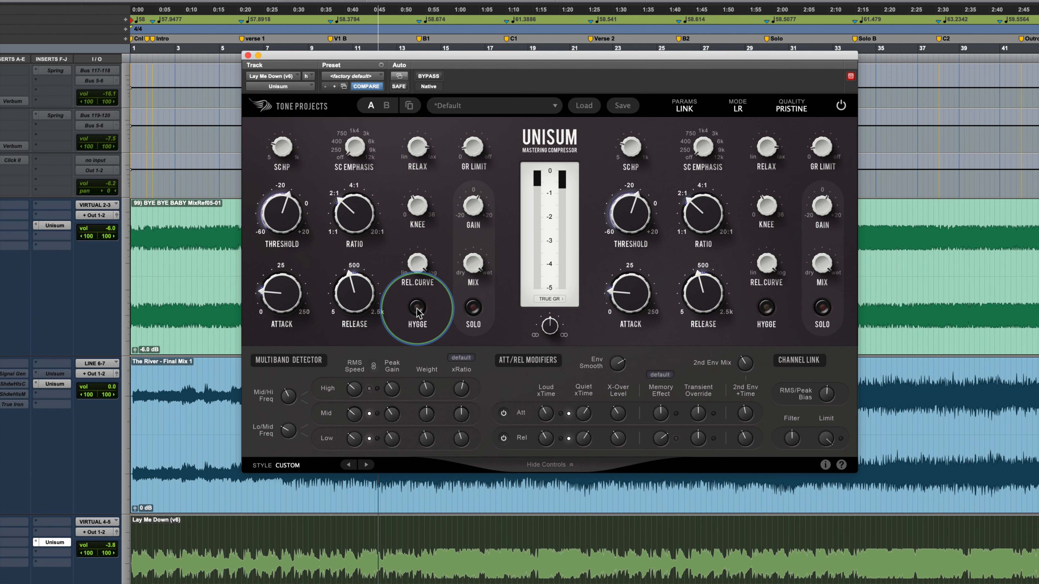
left_click(417, 308)
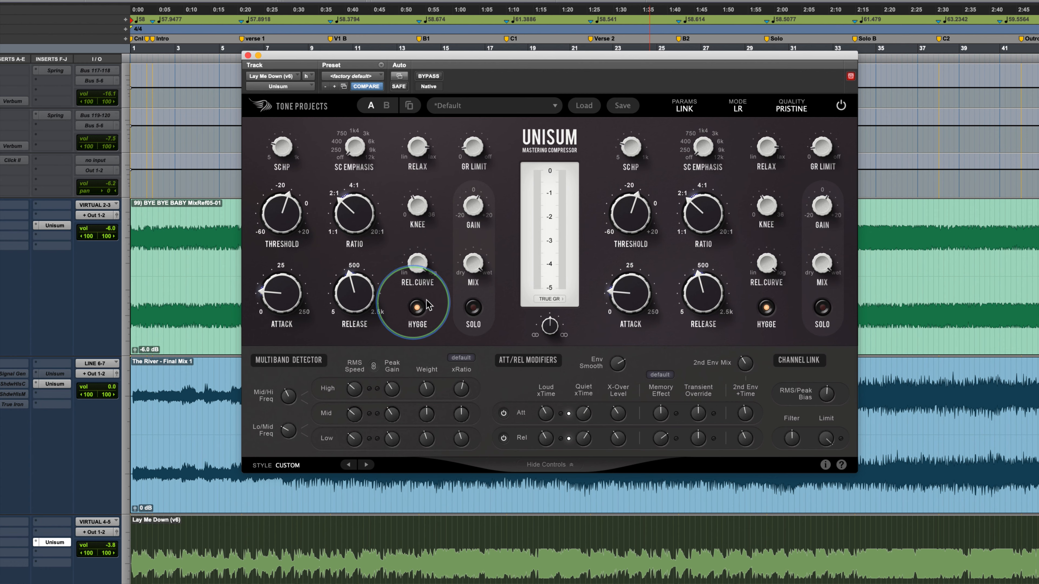
Step: Start playback and vary the central channel link amount through 100.0 %, 80.5 % and 0.0 % to compare gain reduction on both channels
mouse_move(550, 330)
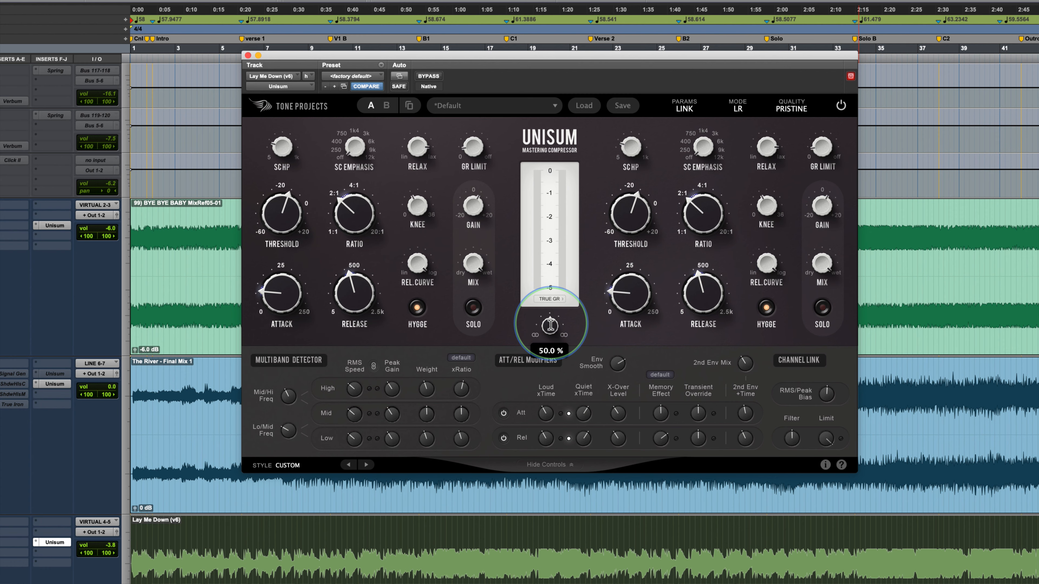
key("space")
left_click_drag(550, 324, 532, 491)
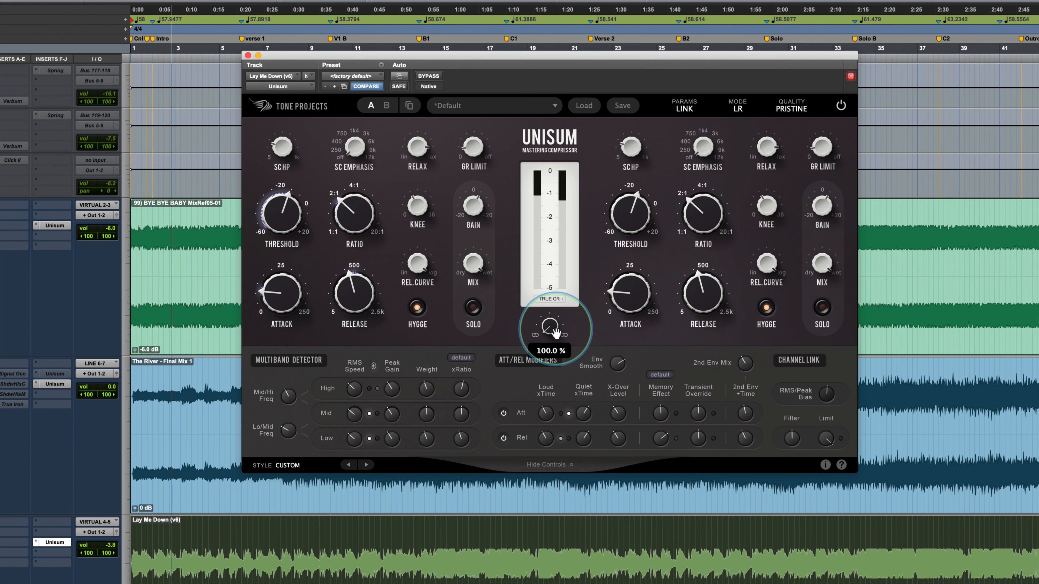
left_click_drag(556, 333, 548, 328)
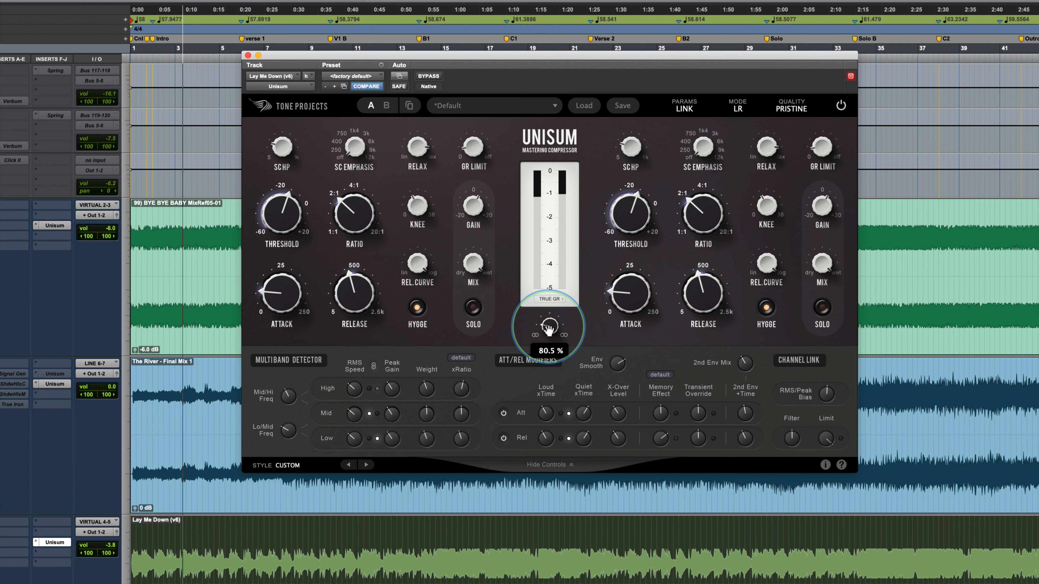
scroll(548, 331, "down", 10)
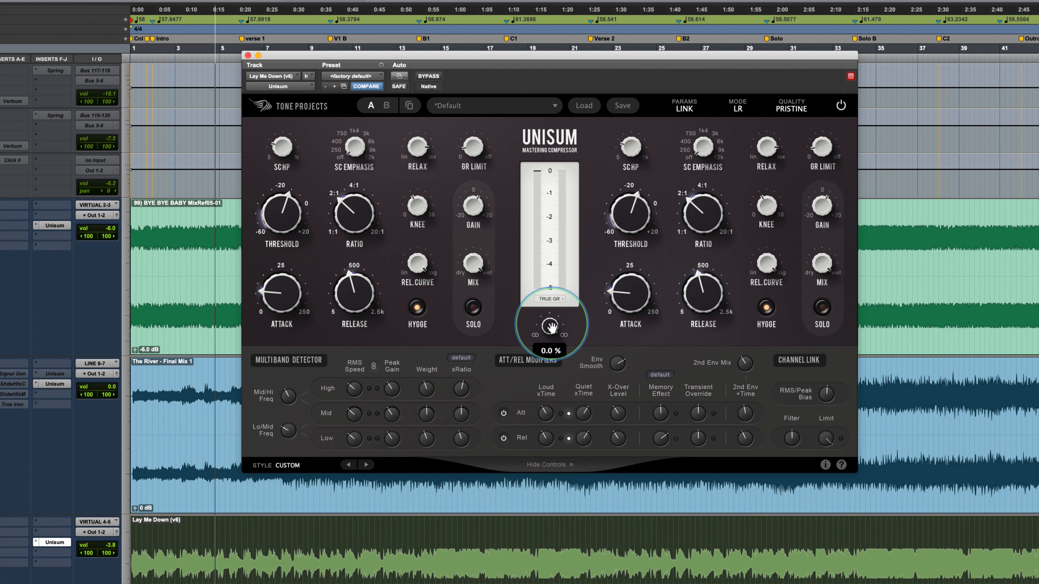
scroll(550, 328, "down", 2)
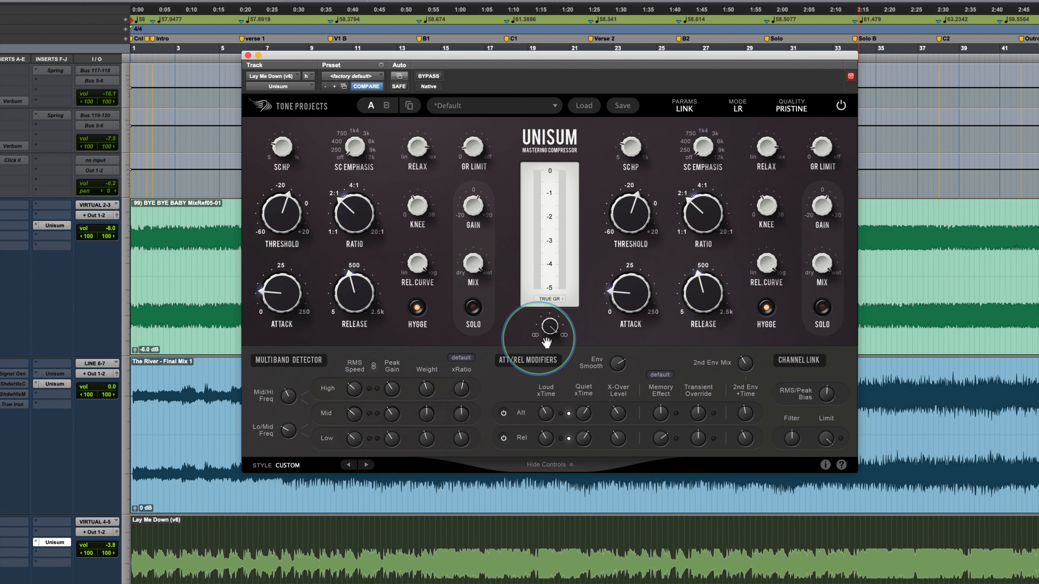
Step: Alternate the channel link between 0.0 % and 100.0 %, also during playback, leaving it at 100.0 % with playback stopped
double_click(551, 330)
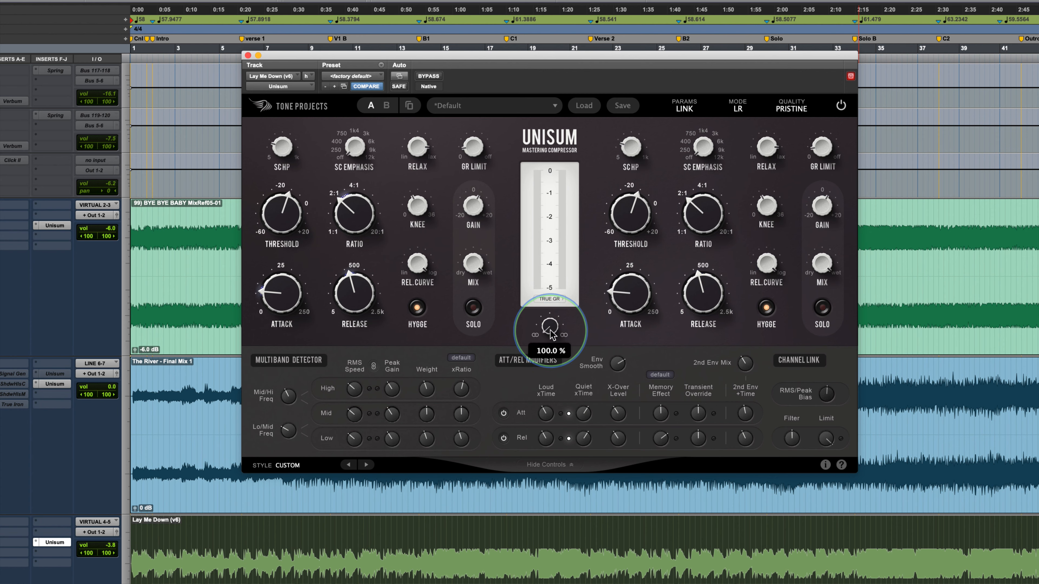
double_click(551, 331)
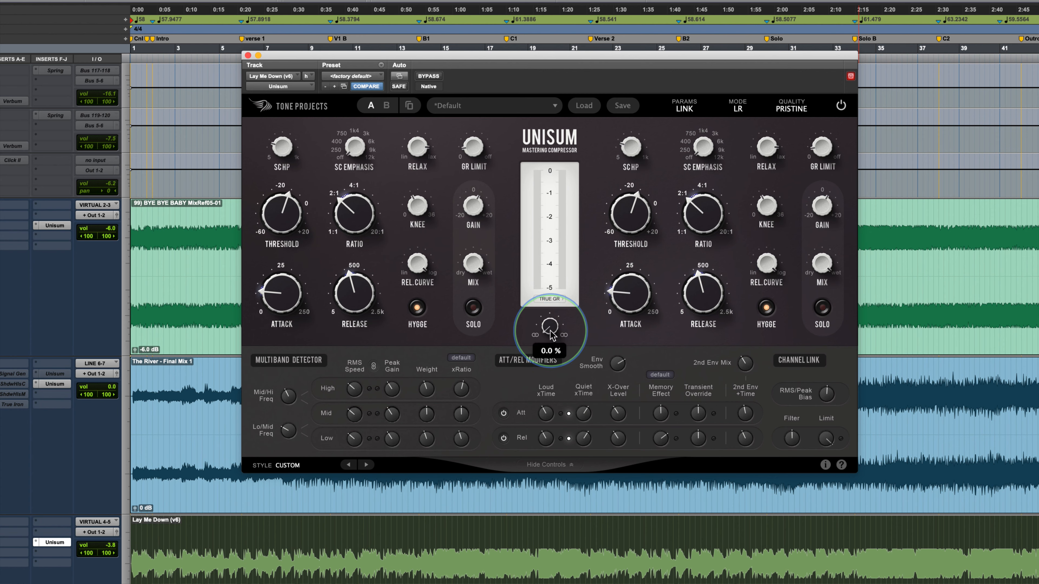
double_click(551, 331)
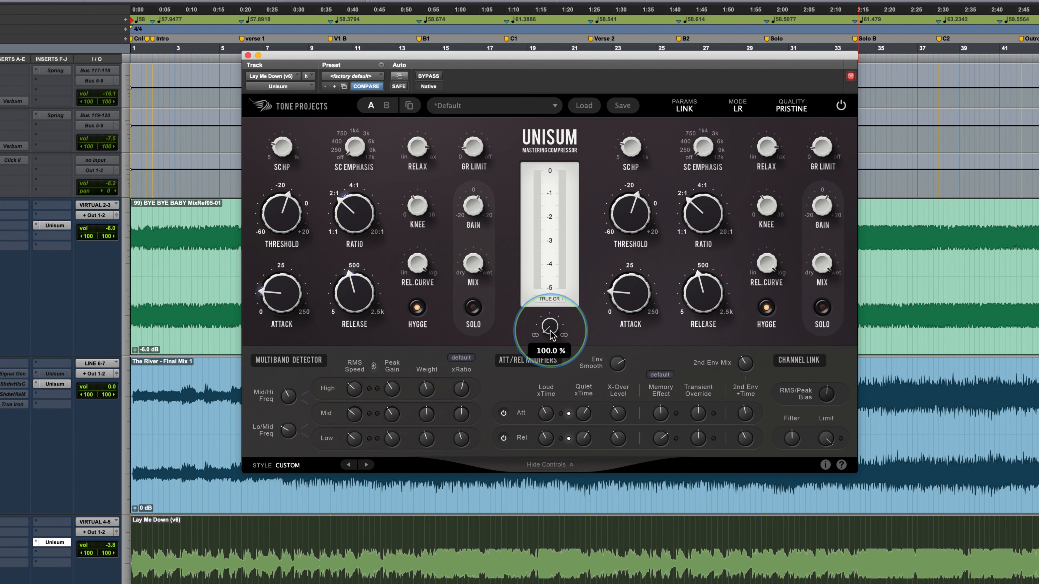
key("space")
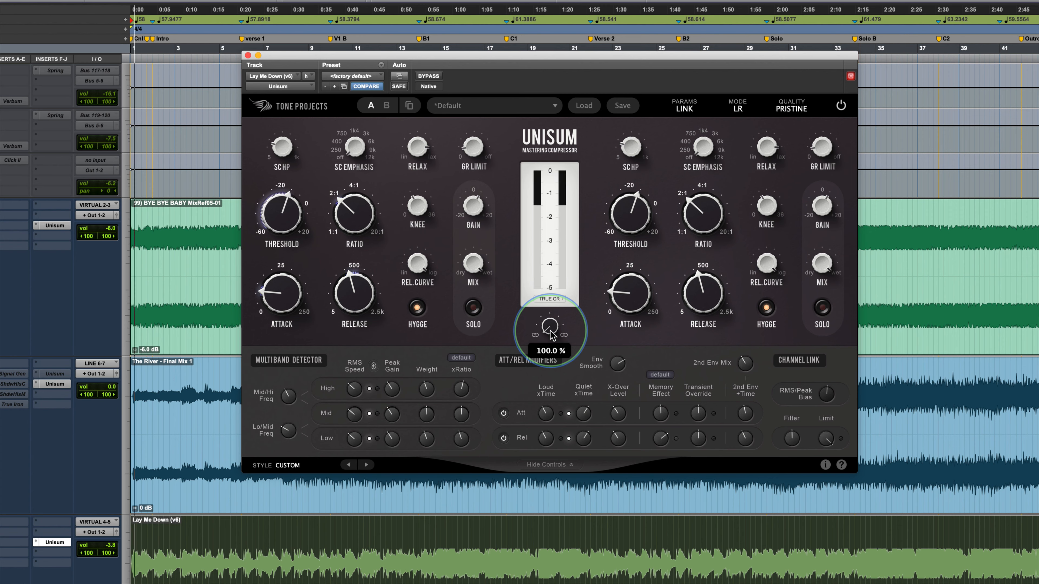
mouse_move(551, 331)
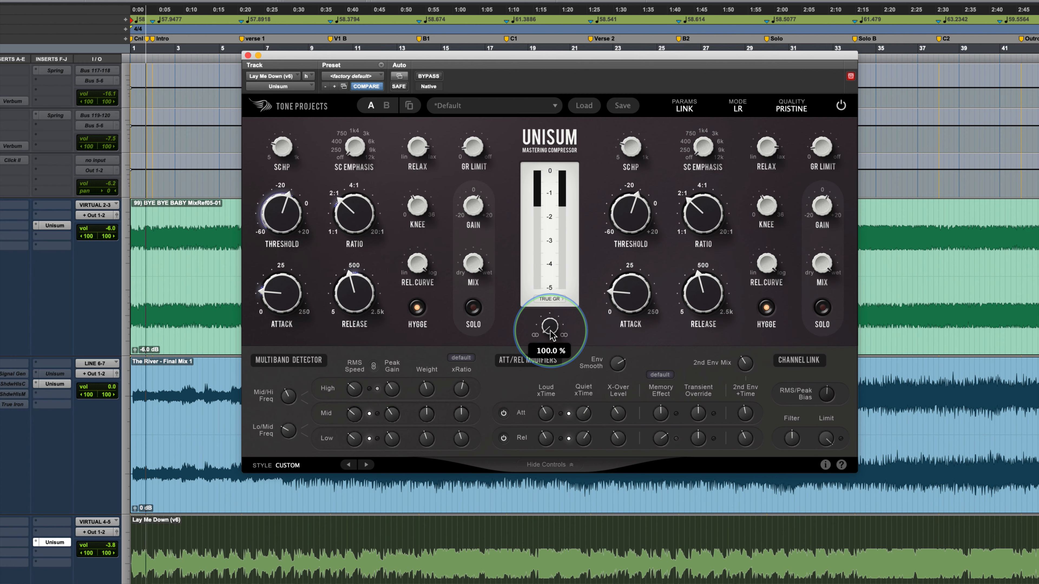
double_click(550, 331)
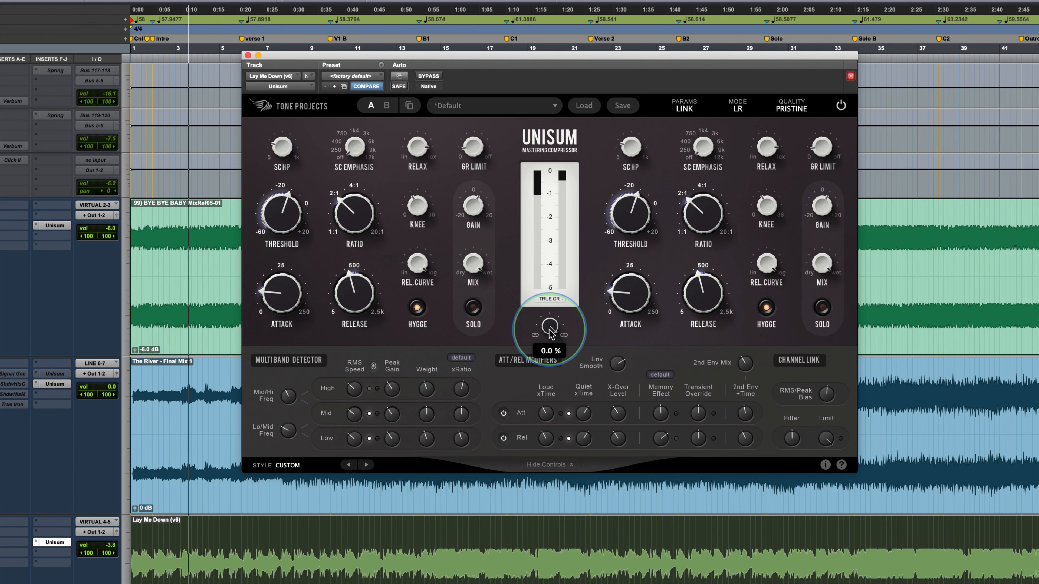
left_click(550, 328)
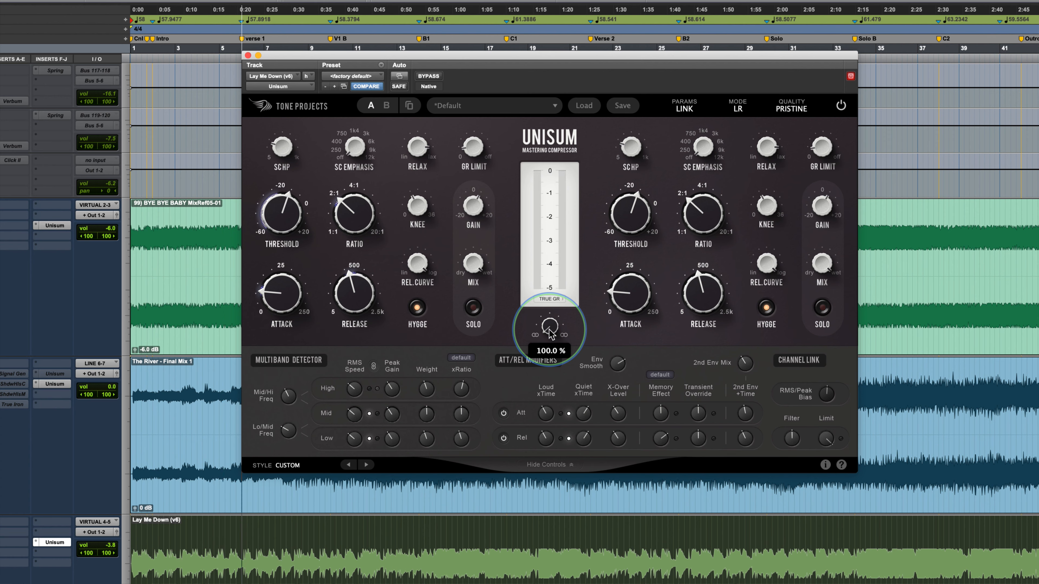
double_click(550, 327)
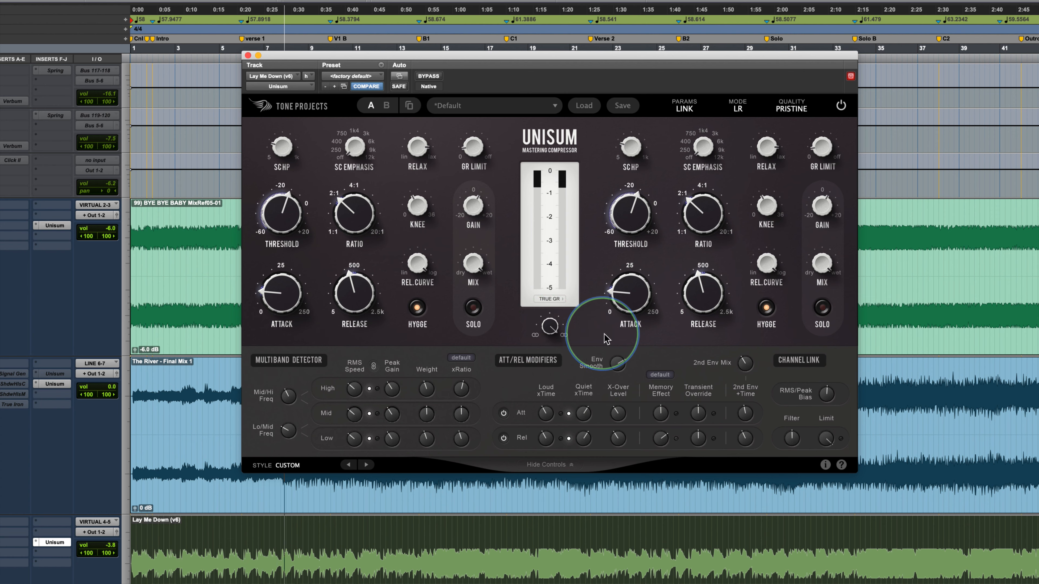
key("space")
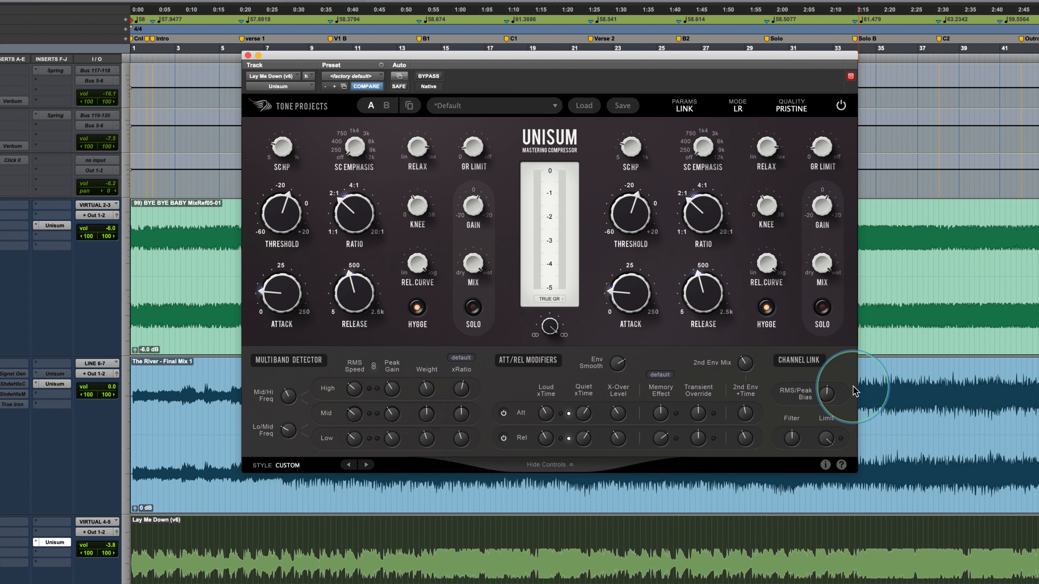
Step: Play the song while moving Channel Link's RMS/Peak Bias between its extremes, from RMS 100.0 % / Peak 0.0 % to RMS 0.0 % / Peak 100.0 %
mouse_move(826, 395)
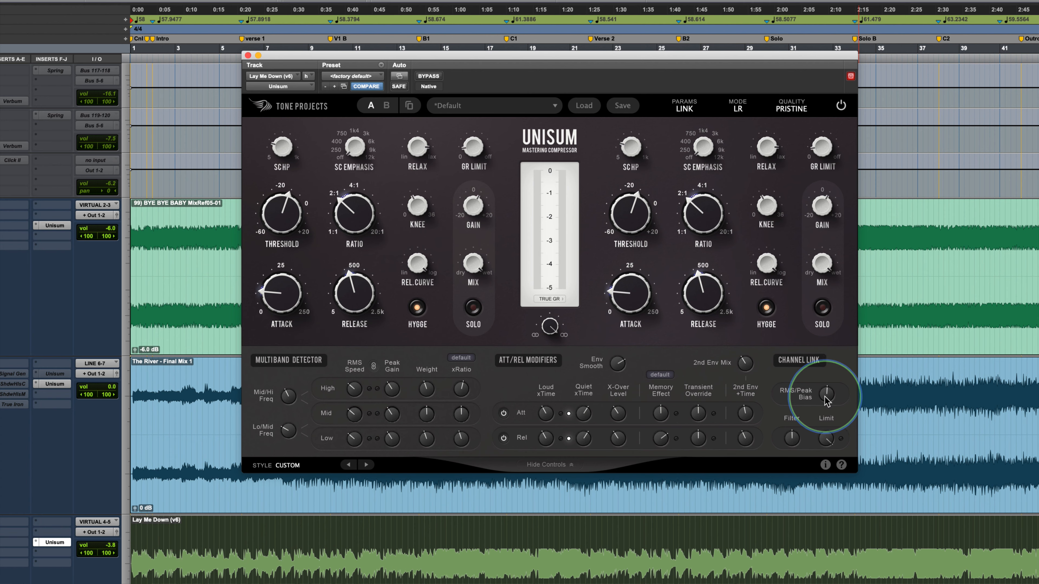
key("space")
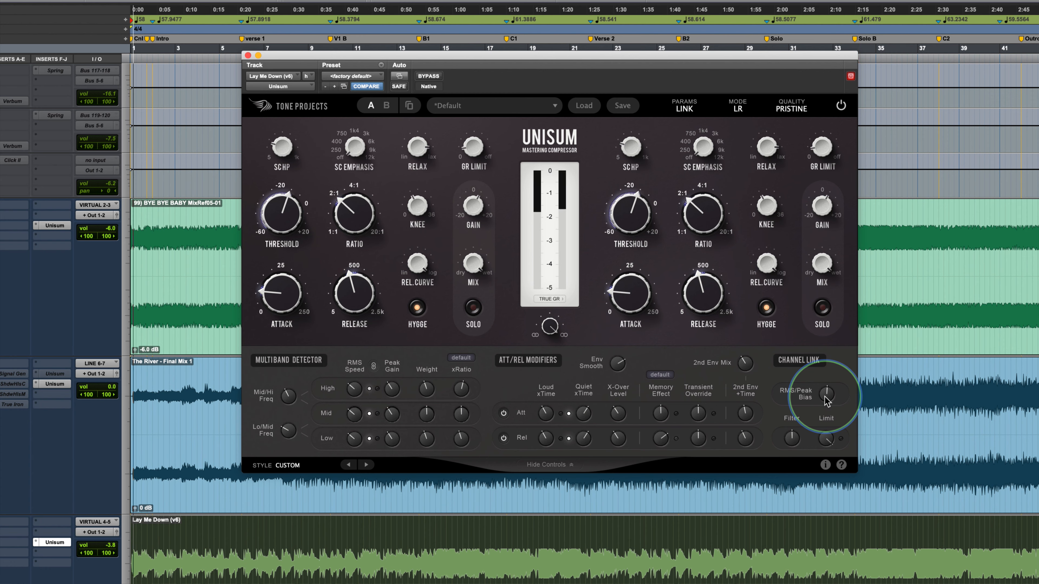
scroll(824, 396, "up", 10)
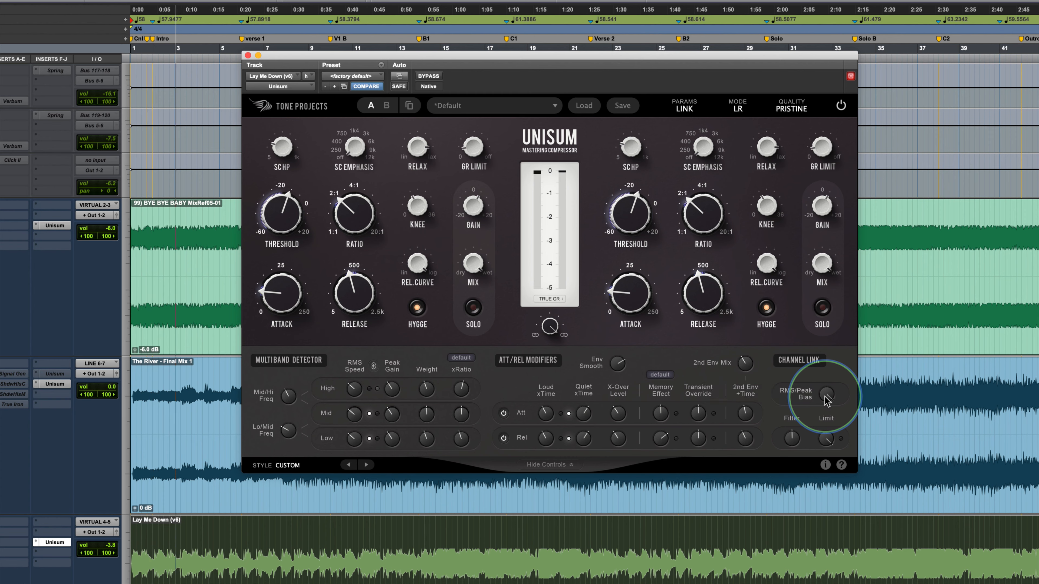
scroll(826, 395, "down", 10)
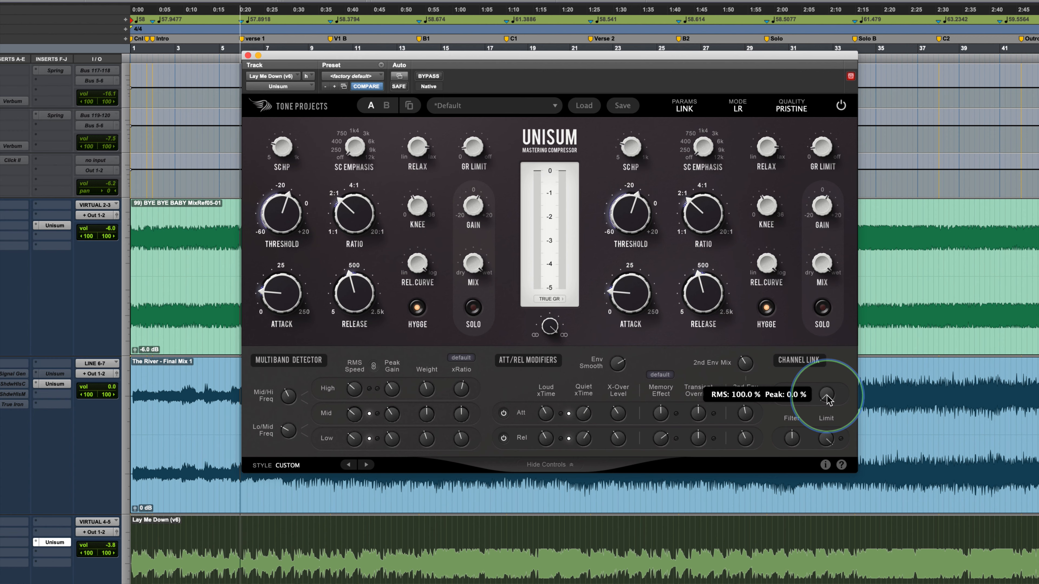
left_click(826, 394, "alt")
left_click_drag(827, 399, 879, 242)
Step: Turn RMS/Peak Bias back toward RMS and sweep it through RMS 69.0 % / Peak 0.0 % to full Peak linking during playback
mouse_move(828, 396)
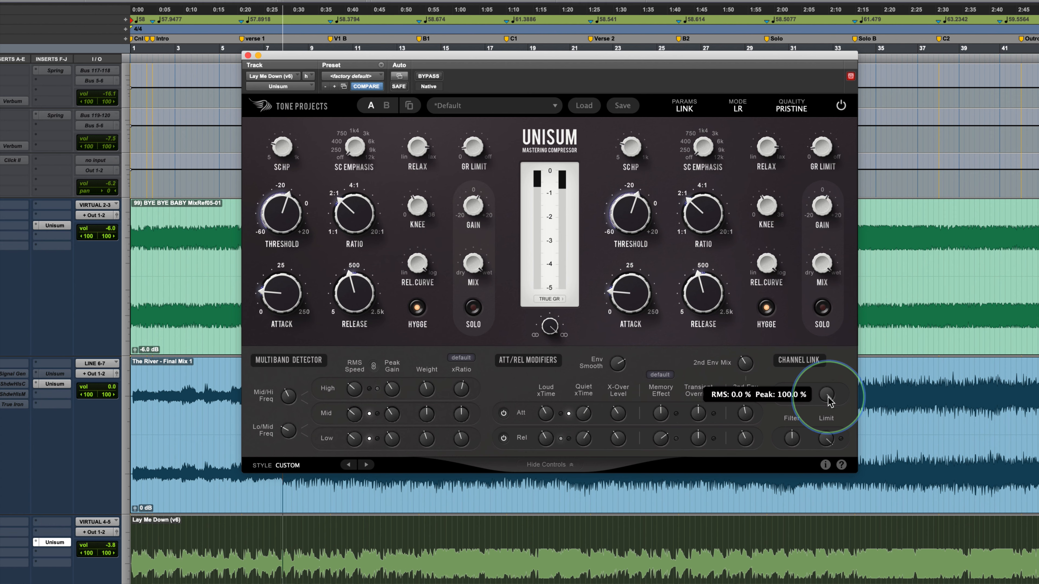
left_click(829, 399)
left_click_drag(828, 403, 827, 399)
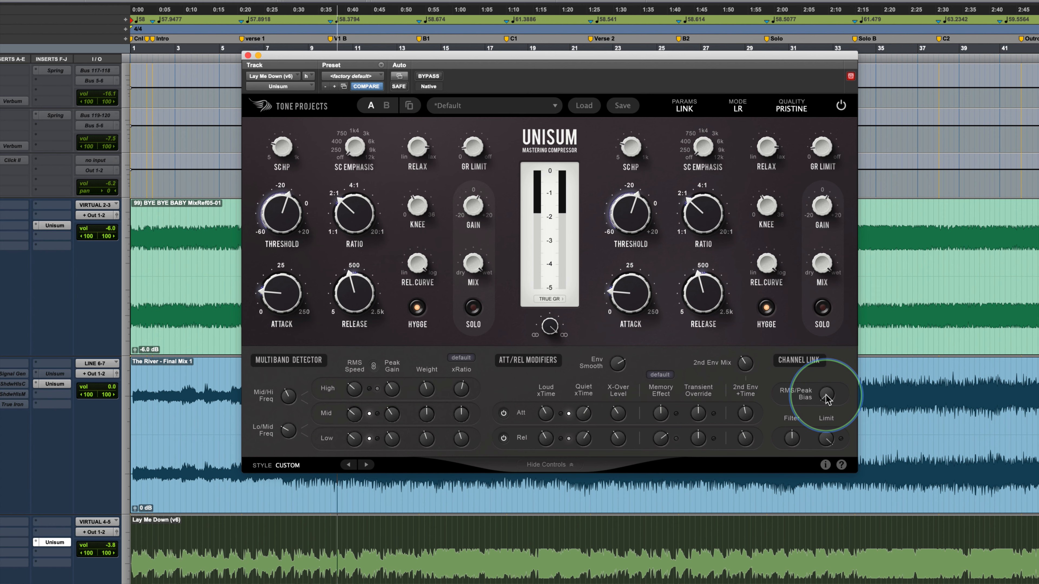
scroll(826, 395, "up", 3)
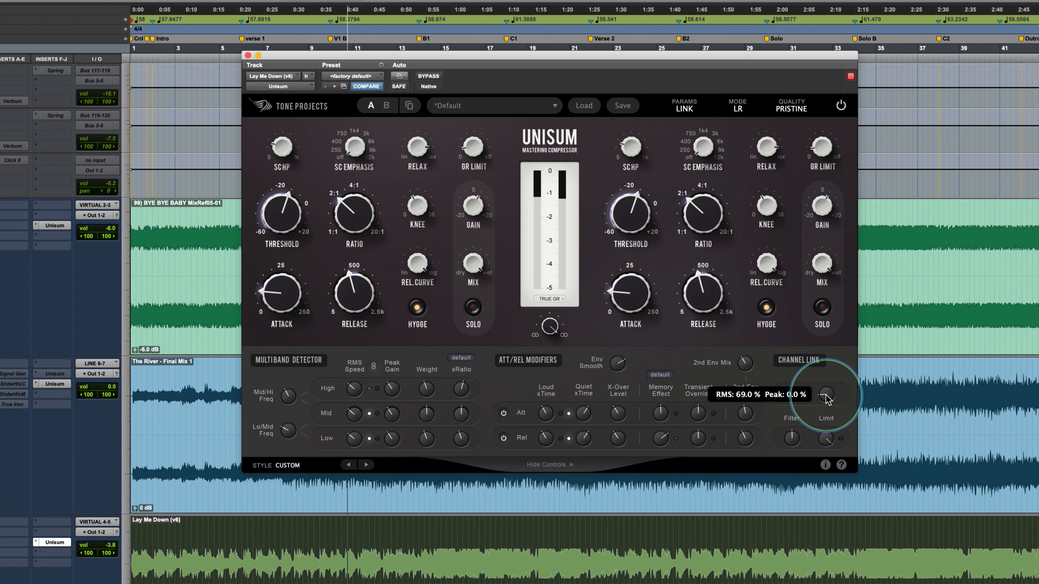
scroll(826, 396, "up", 10)
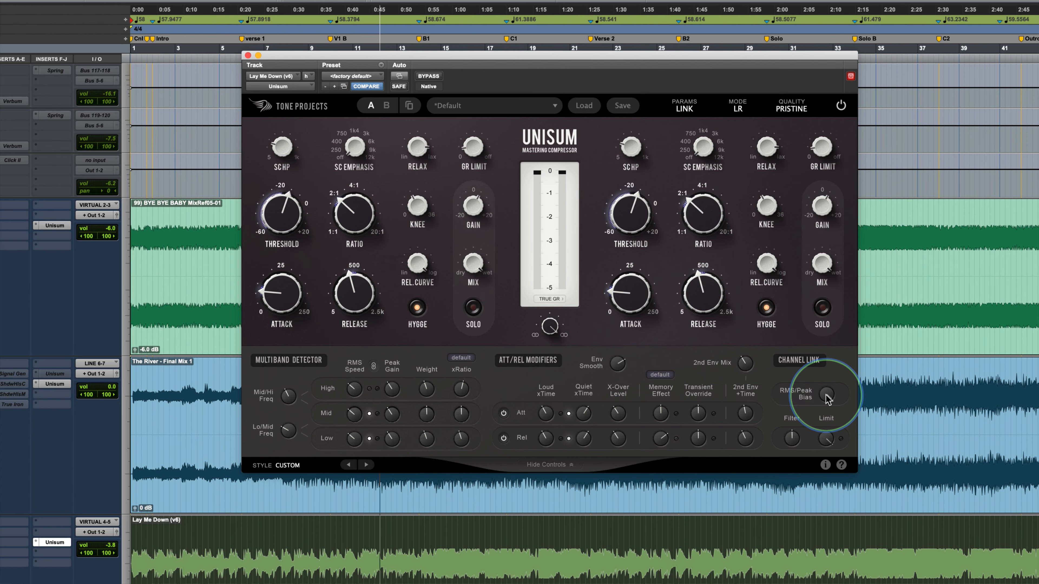
Step: Bypass and re-enable Unisum during playback to compare the sound, and turn RMS/Peak Bias fully to the RMS side
left_click(840, 105)
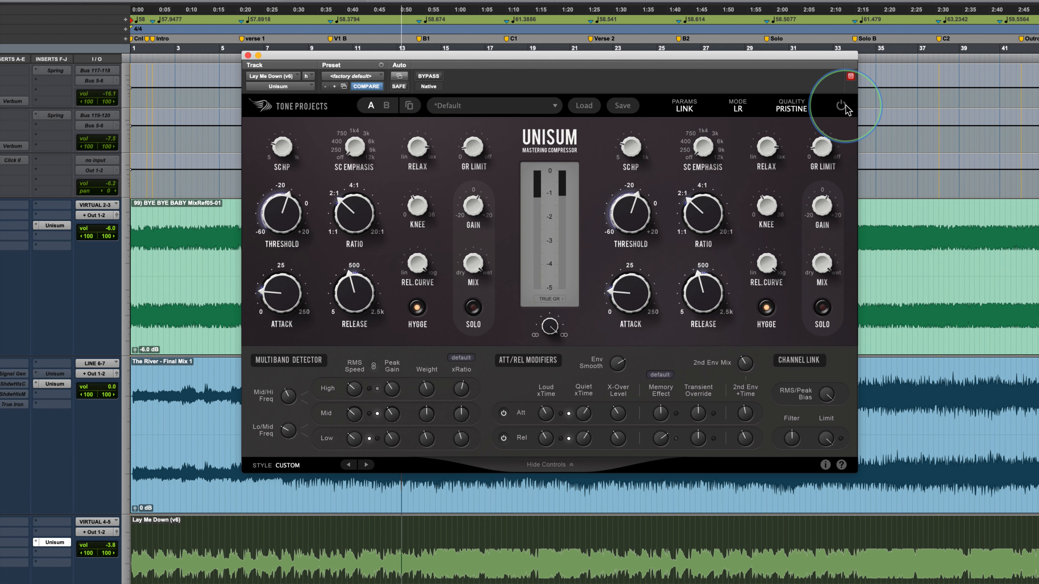
left_click(842, 107)
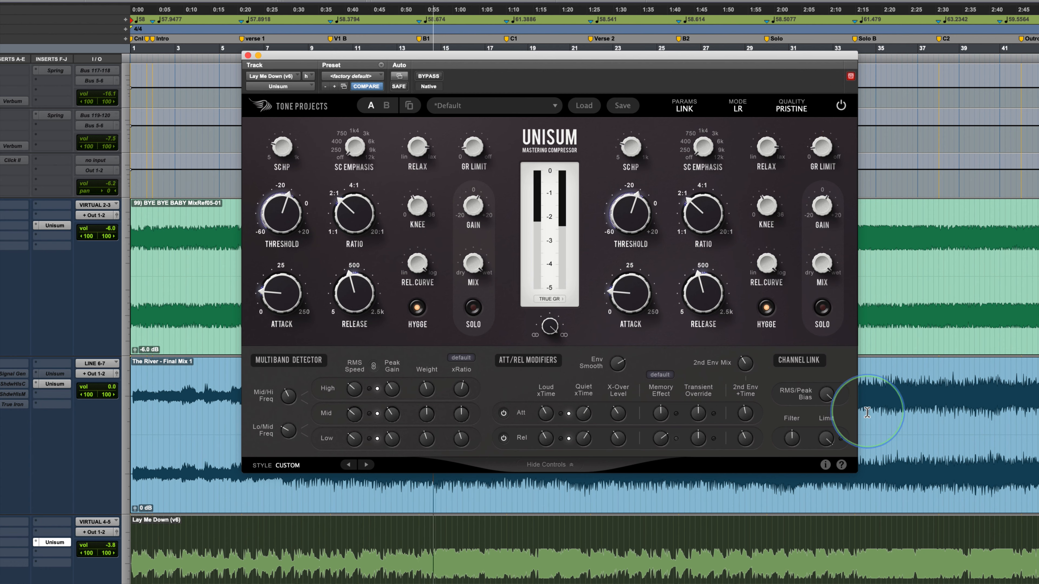
mouse_move(827, 395)
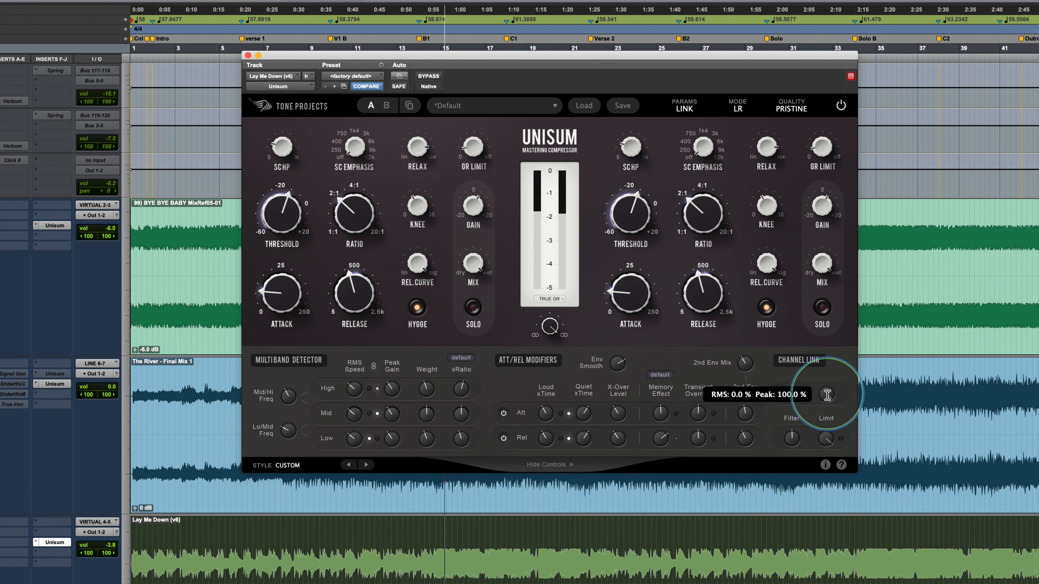
scroll(827, 395, "down", 10)
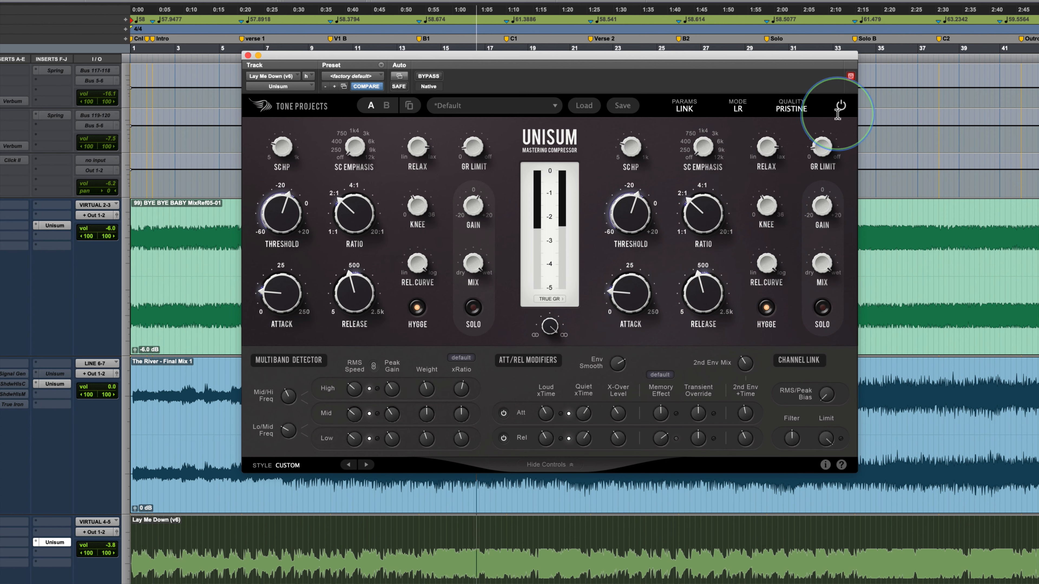
Step: Toggle Unisum's bypass during playback and sweep RMS/Peak Bias between Off and Peak 100.0 %, leaving it Off with playback stopped
left_click(843, 106)
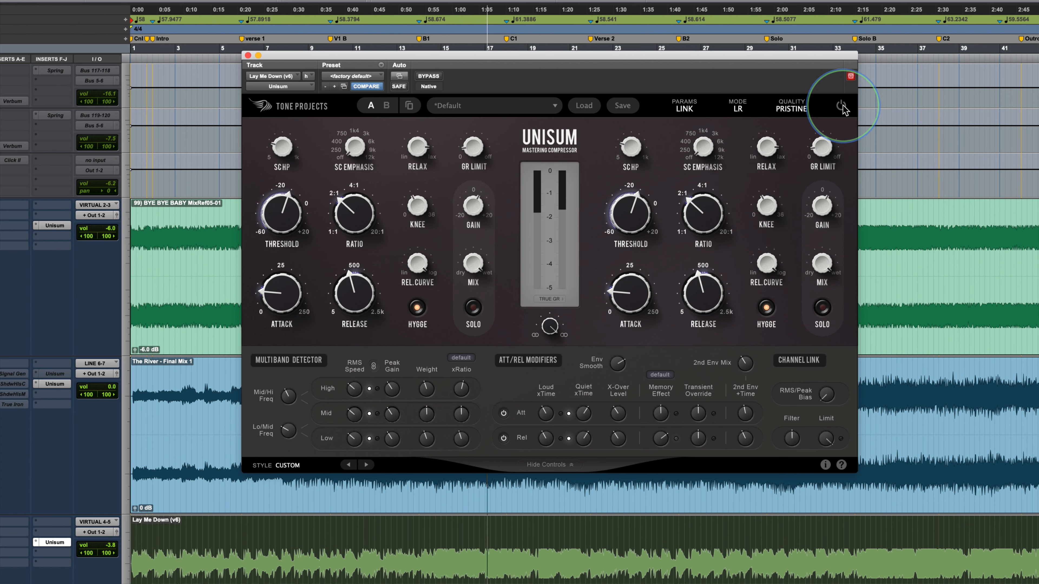
left_click(843, 106)
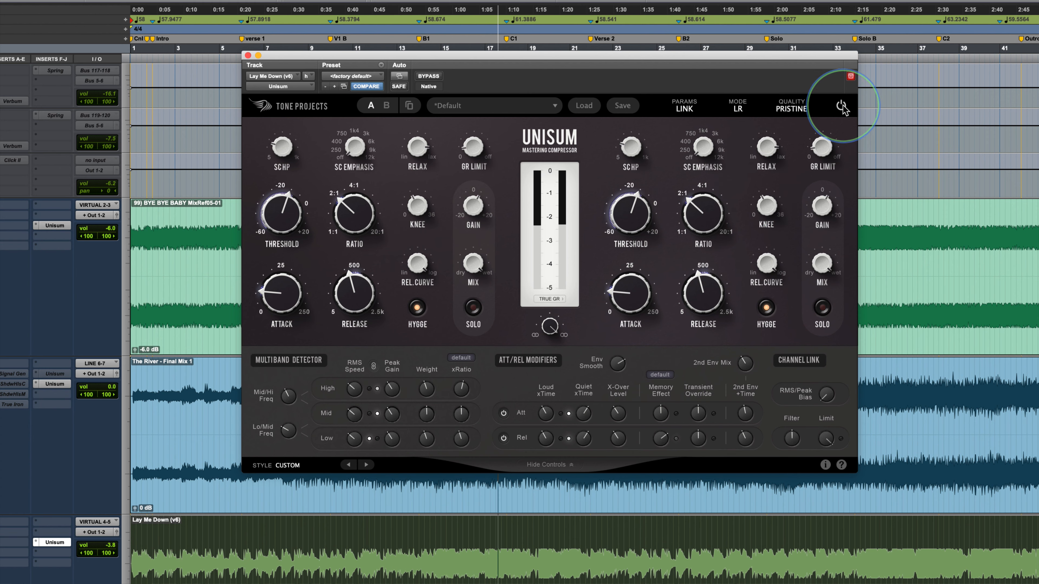
double_click(824, 399)
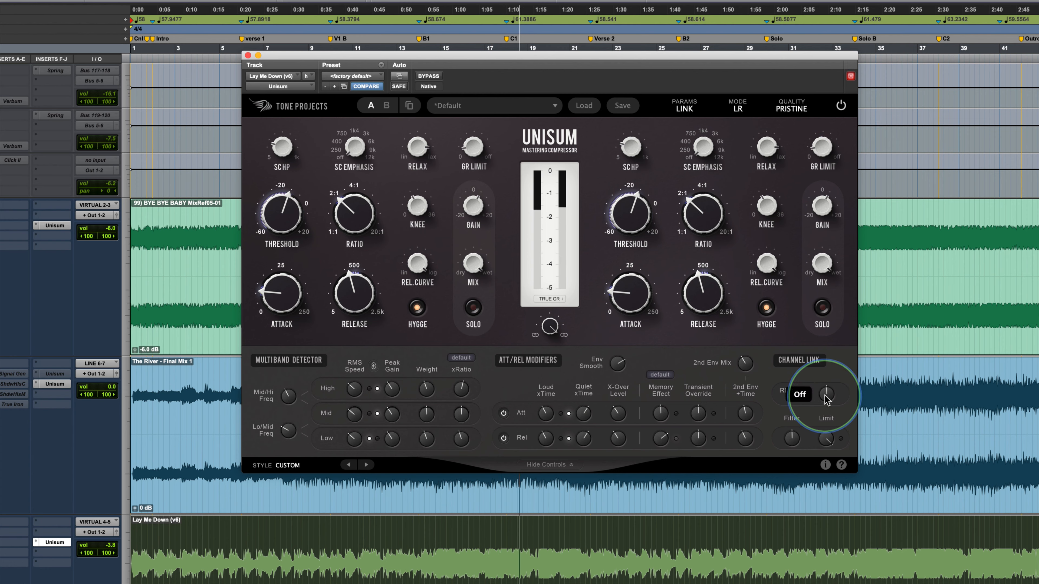
scroll(825, 397, "up", 5)
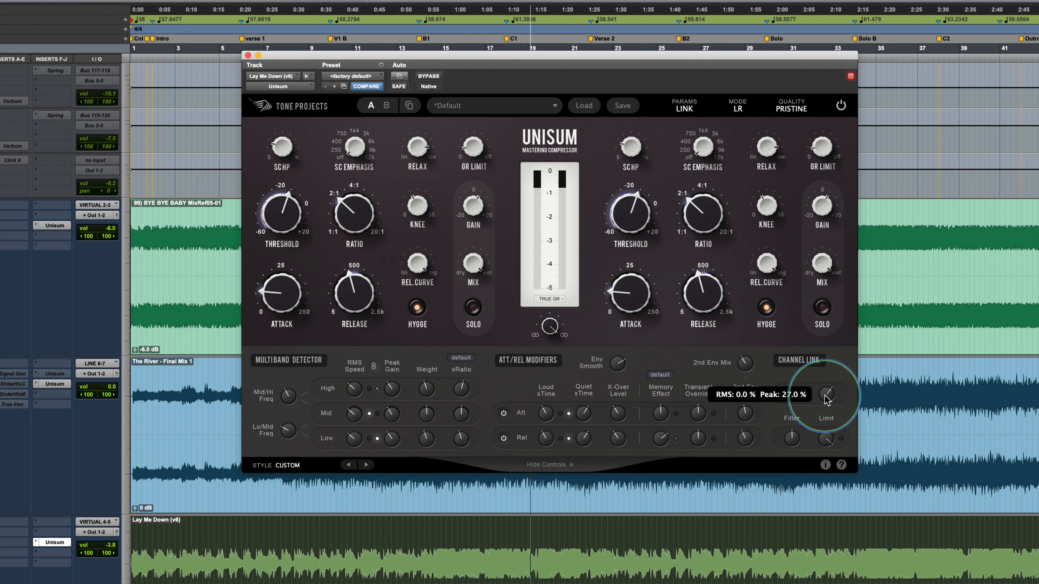
scroll(825, 396, "up", 3)
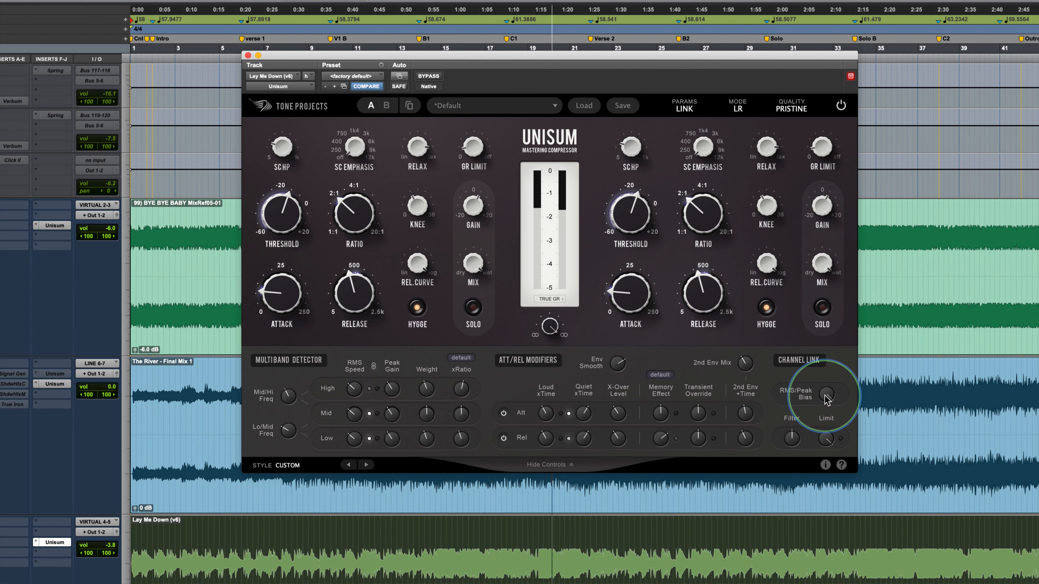
double_click(825, 396)
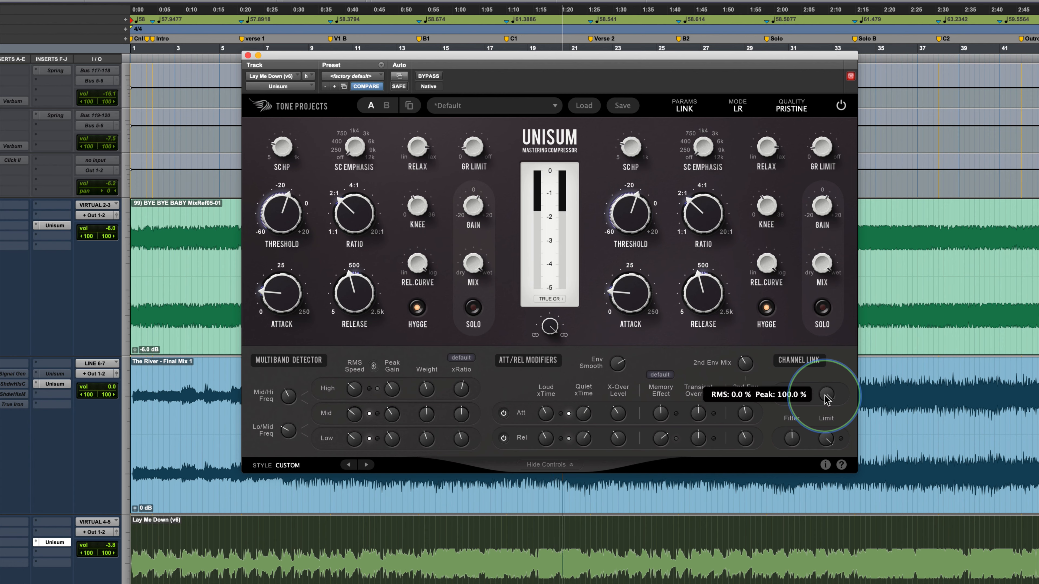
key("space")
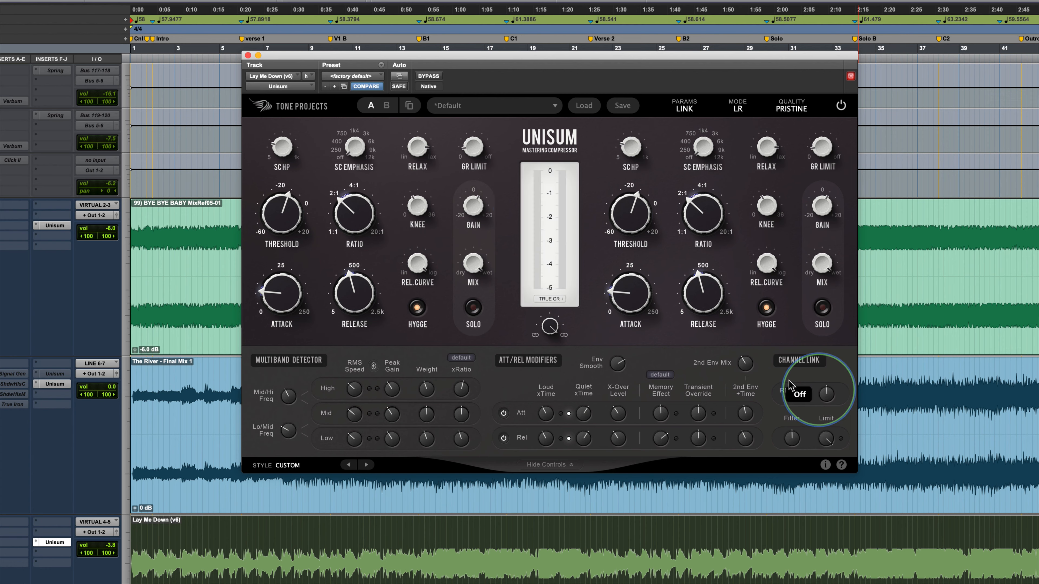
Step: Switch Unisum to setting B and apply the Opto style there
left_click(766, 307)
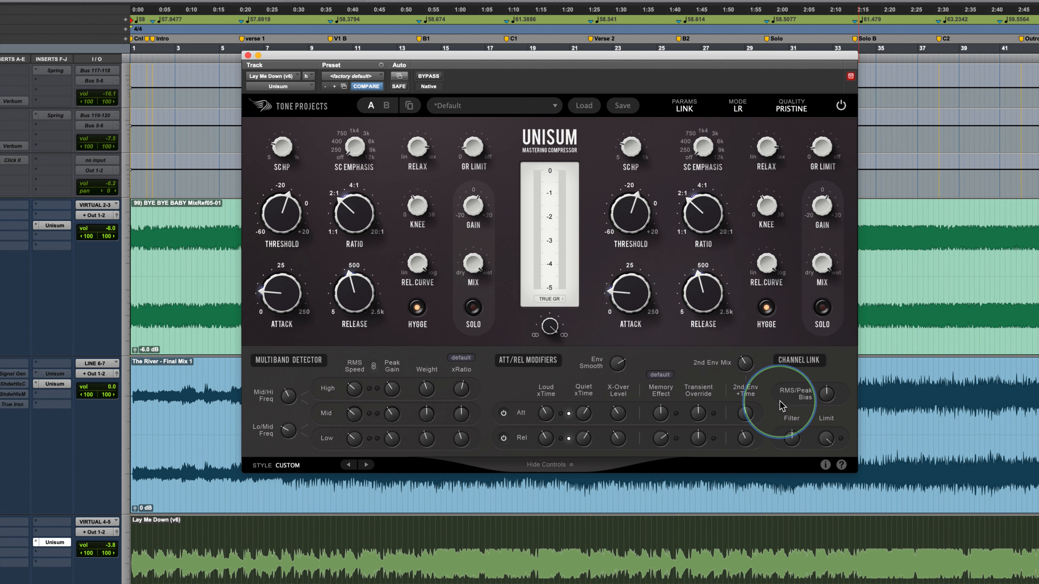
mouse_move(373, 214)
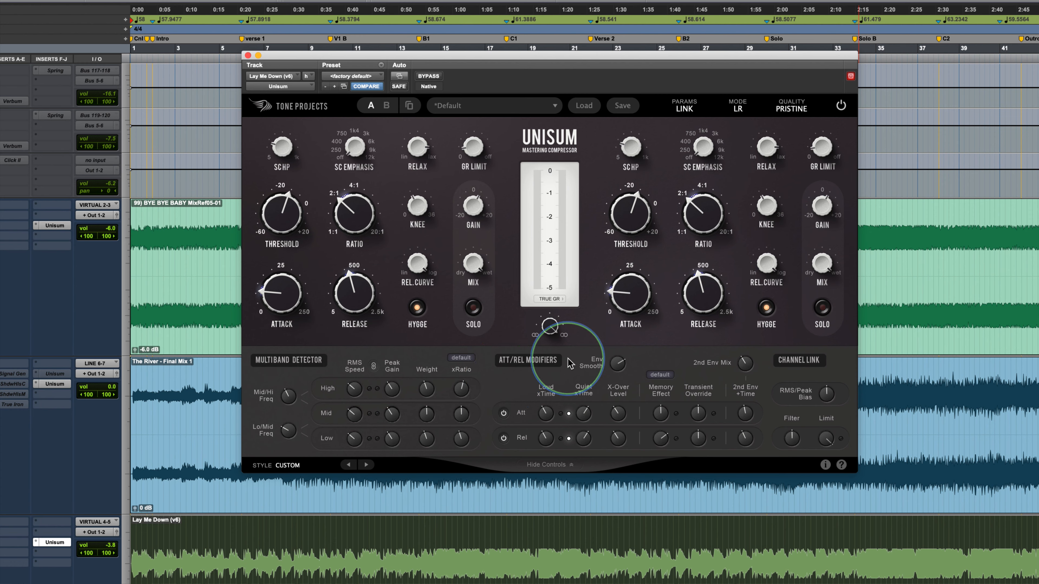
left_click(386, 105)
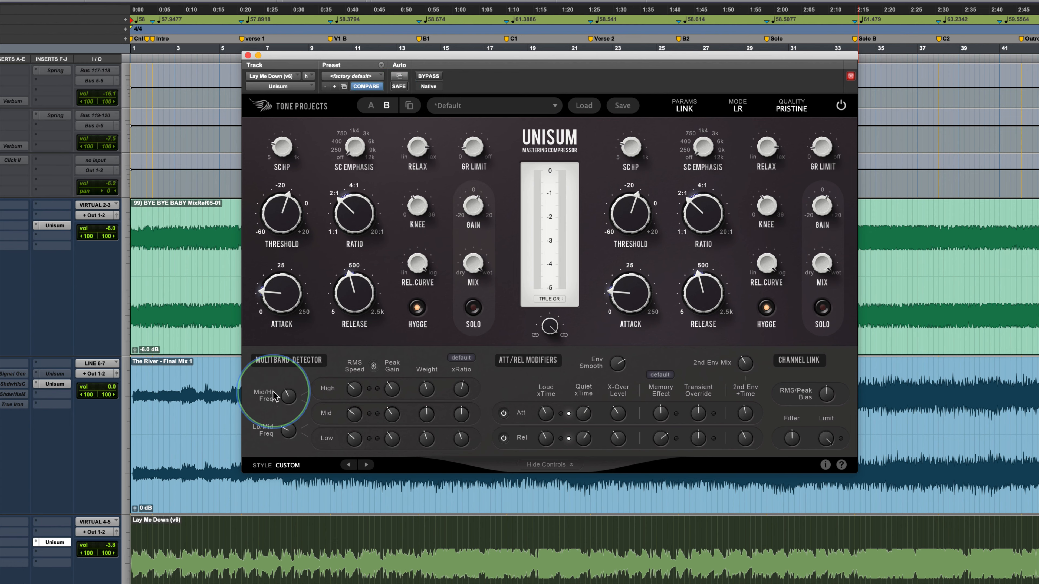
left_click(292, 467)
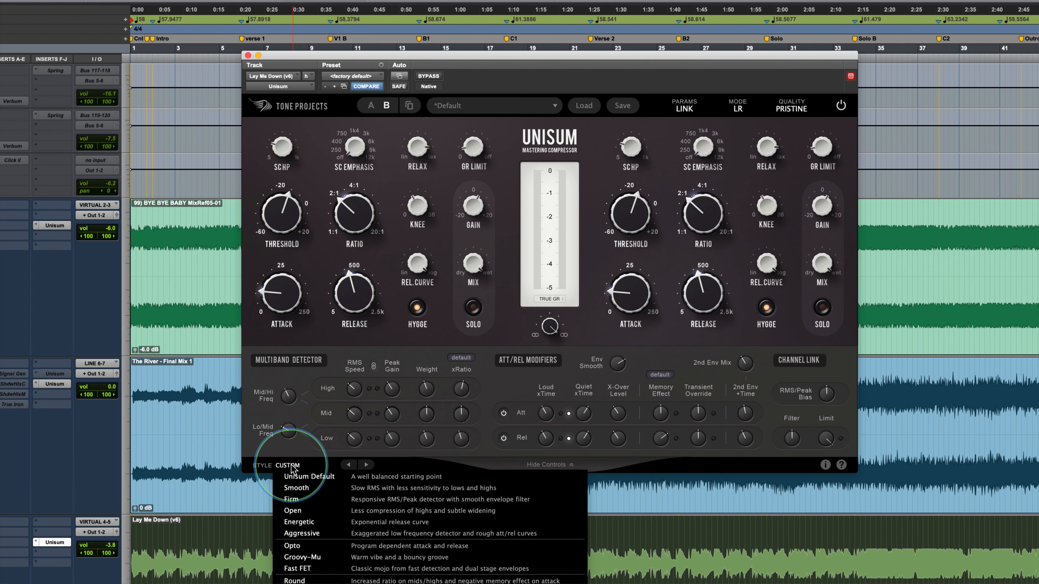
left_click(381, 548)
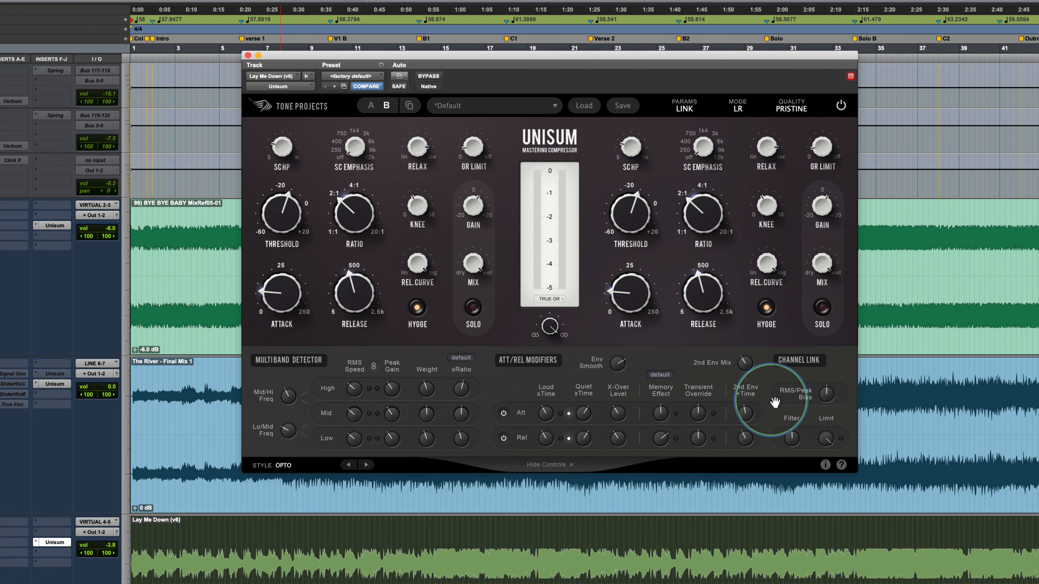
Step: Start playback and change the compressor style to Groovy-Mu
mouse_move(831, 395)
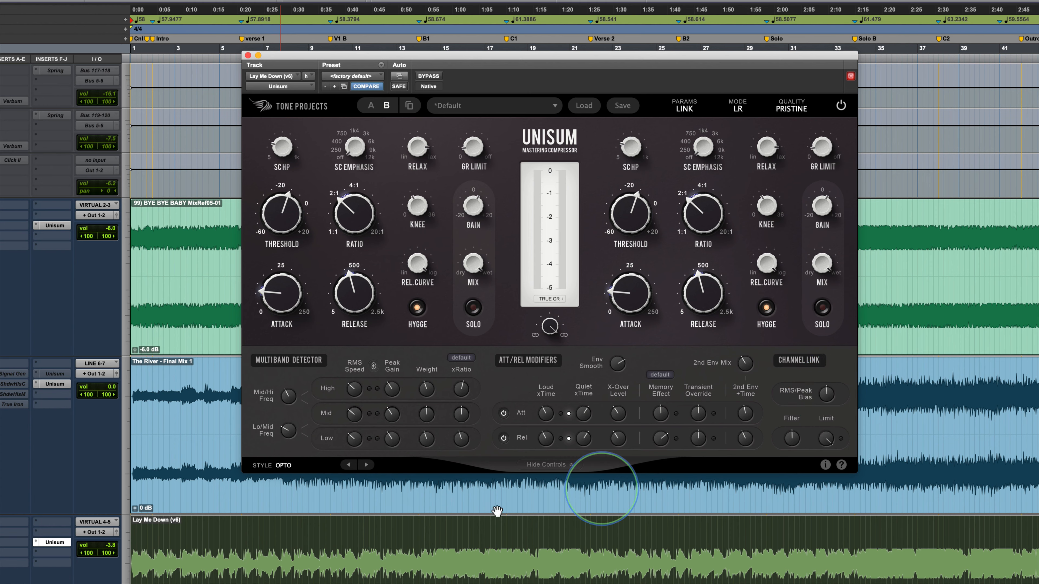
left_click(284, 466)
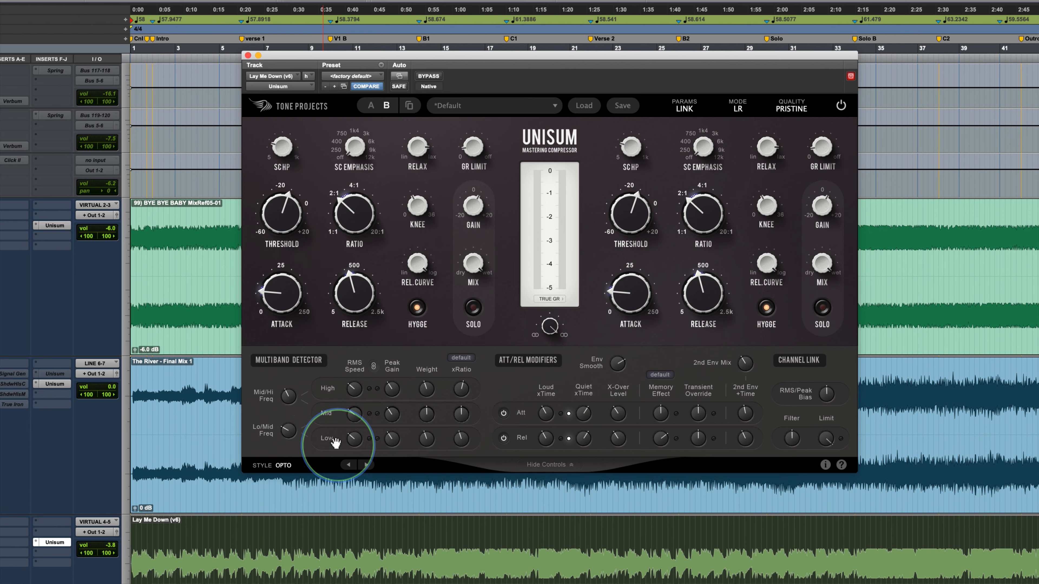
key("space")
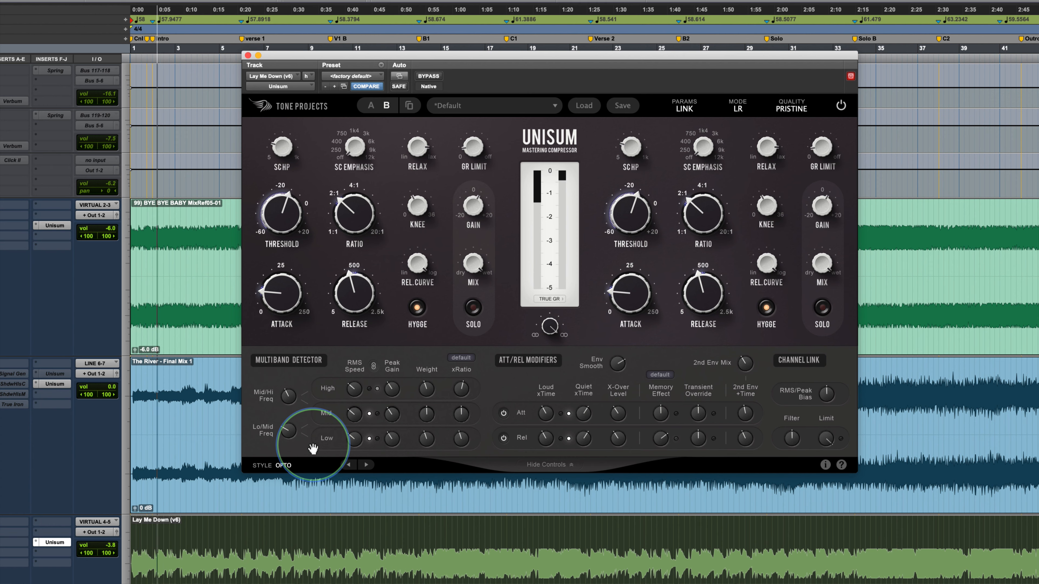
left_click(286, 465)
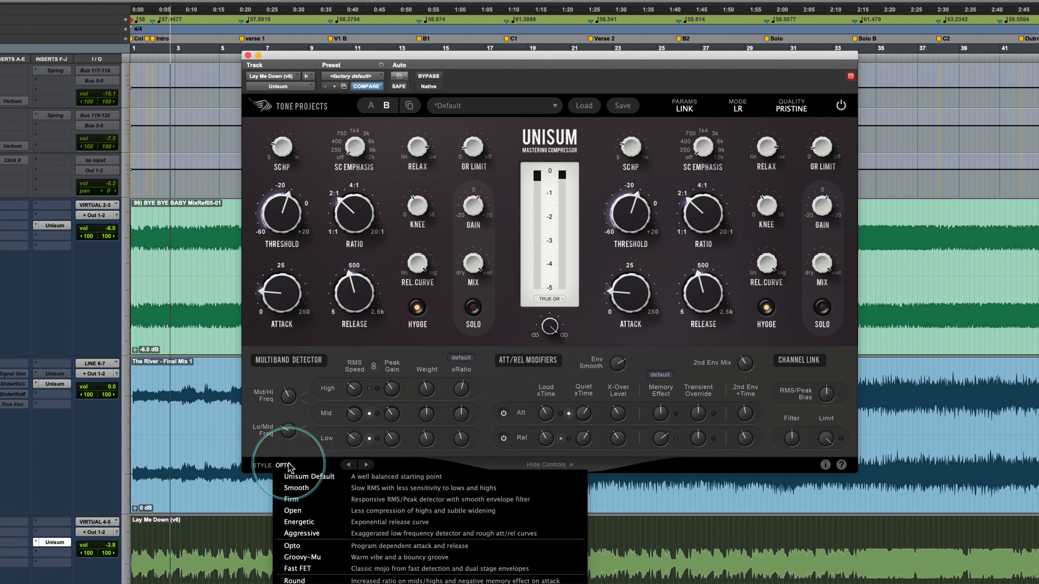
left_click(314, 558)
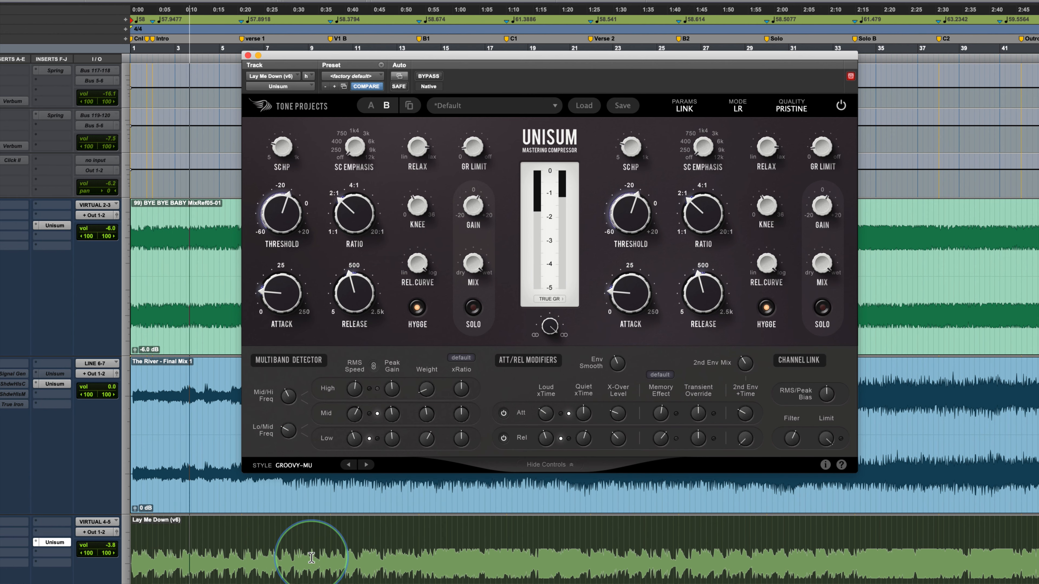
Step: Audition the Fast FET style during playback and switch the style back to Opto
left_click(293, 466)
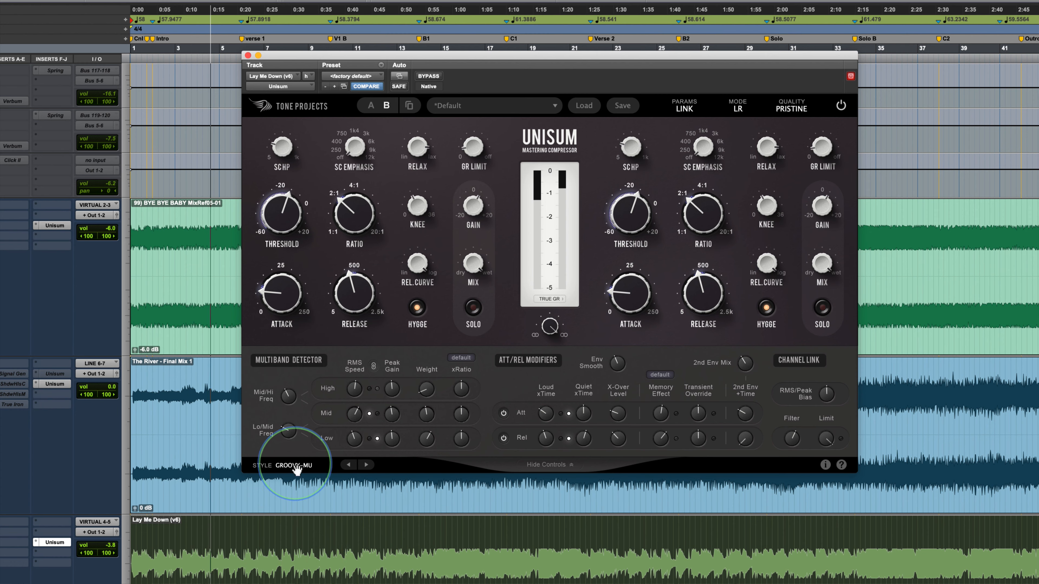
left_click(295, 466)
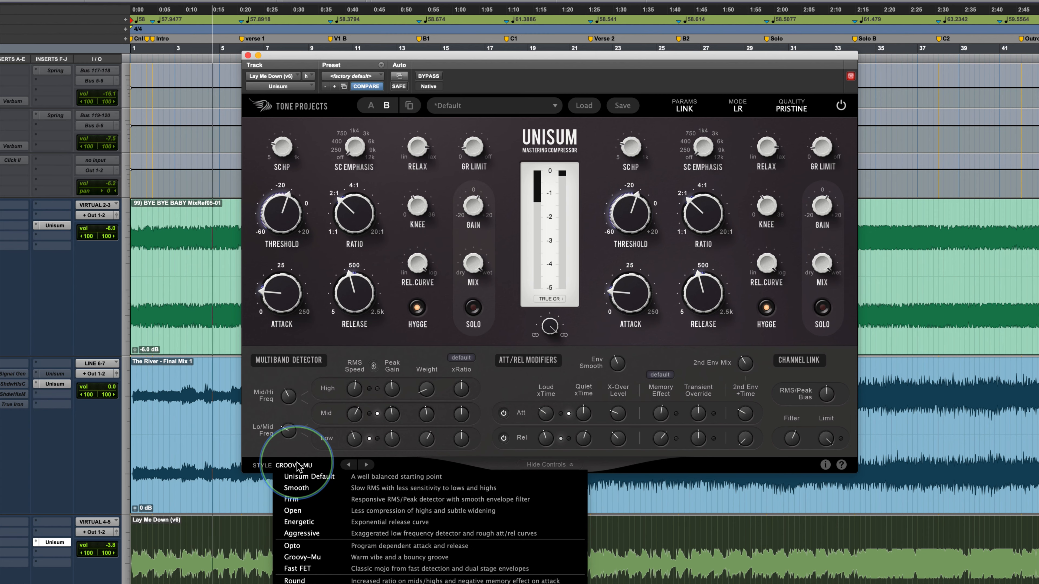
left_click(302, 569)
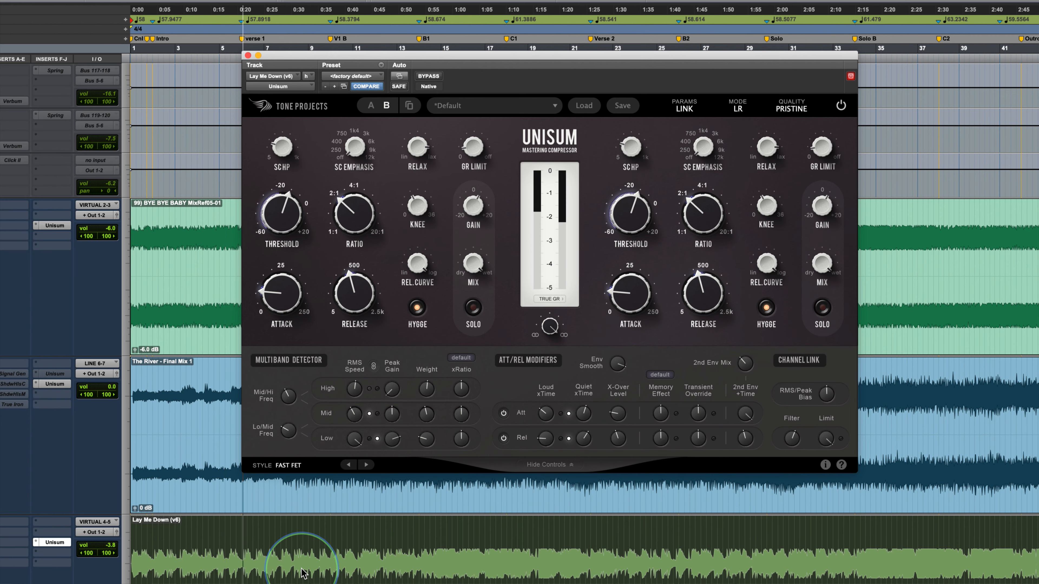
left_click(288, 467)
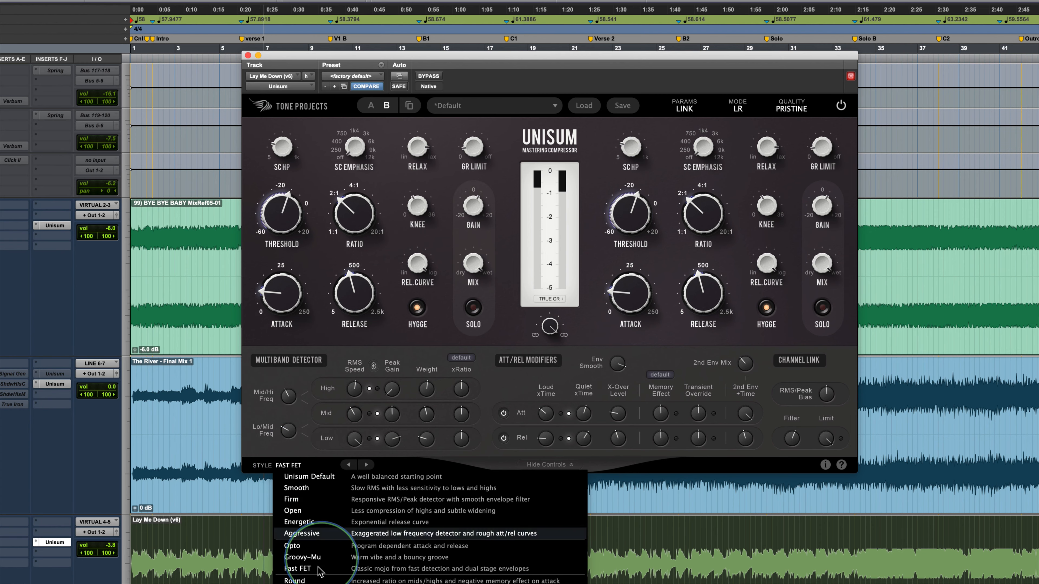
left_click(308, 546)
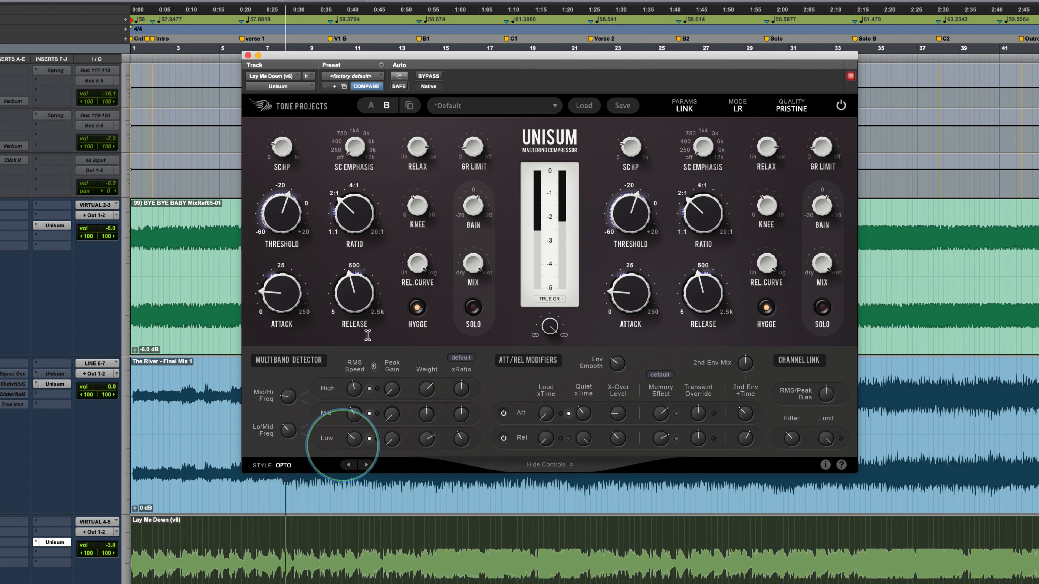
Step: Audition Groovy-Mu and Fast FET once more against the song, return to the Opto style and stop playback
left_click(285, 466)
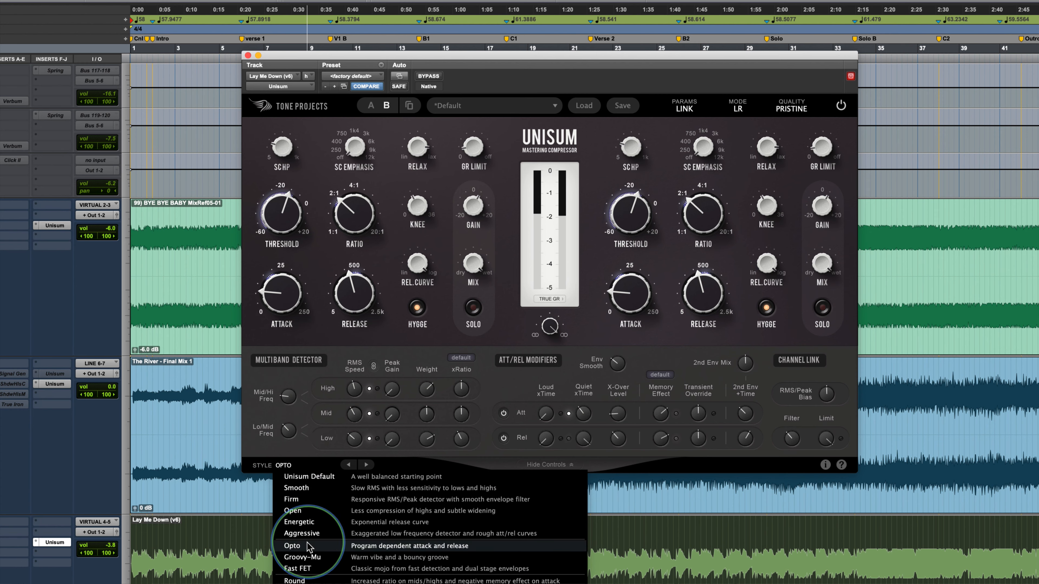
left_click(302, 558)
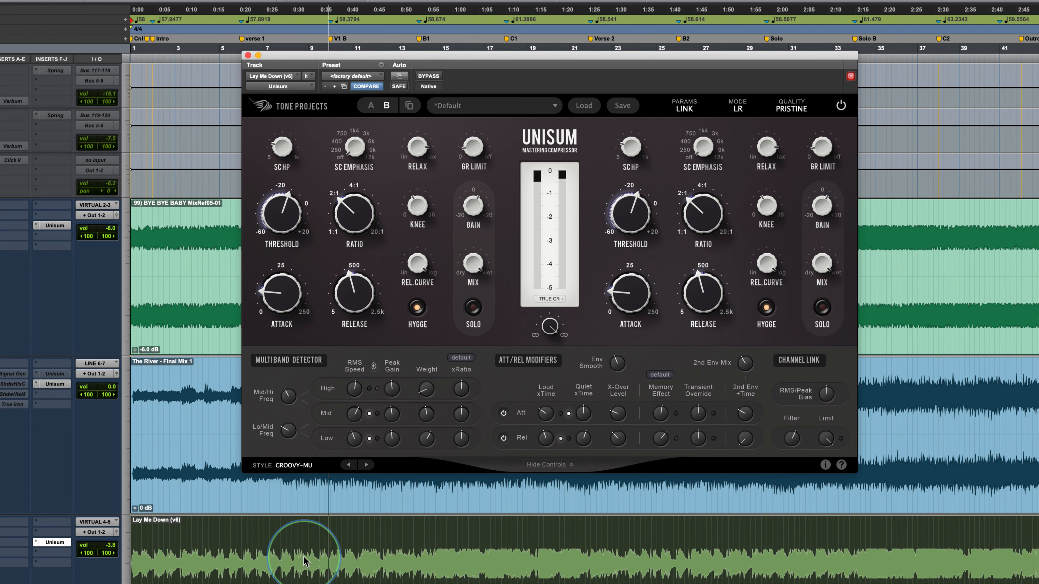
left_click(300, 466)
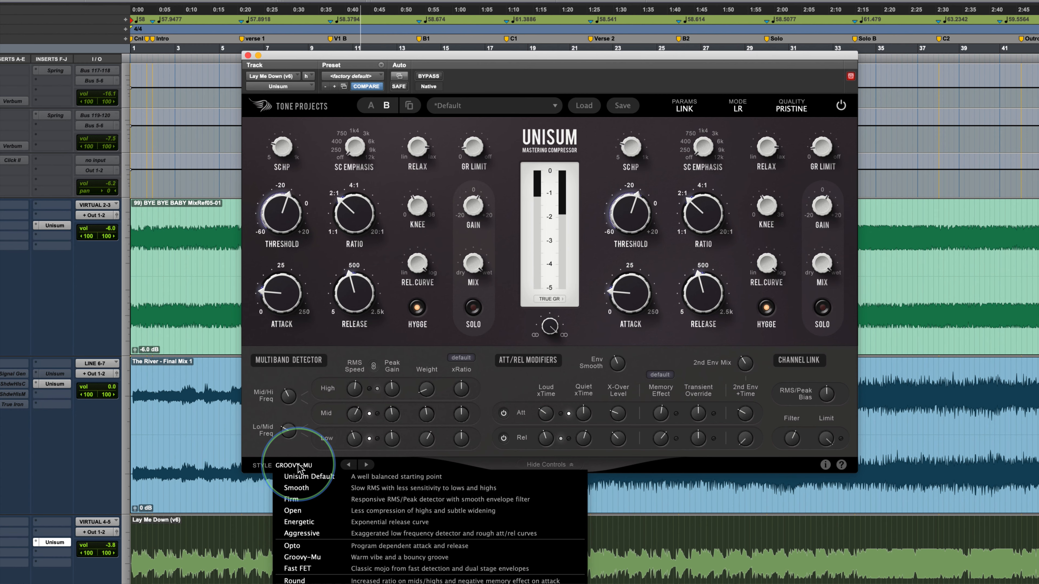
left_click(302, 569)
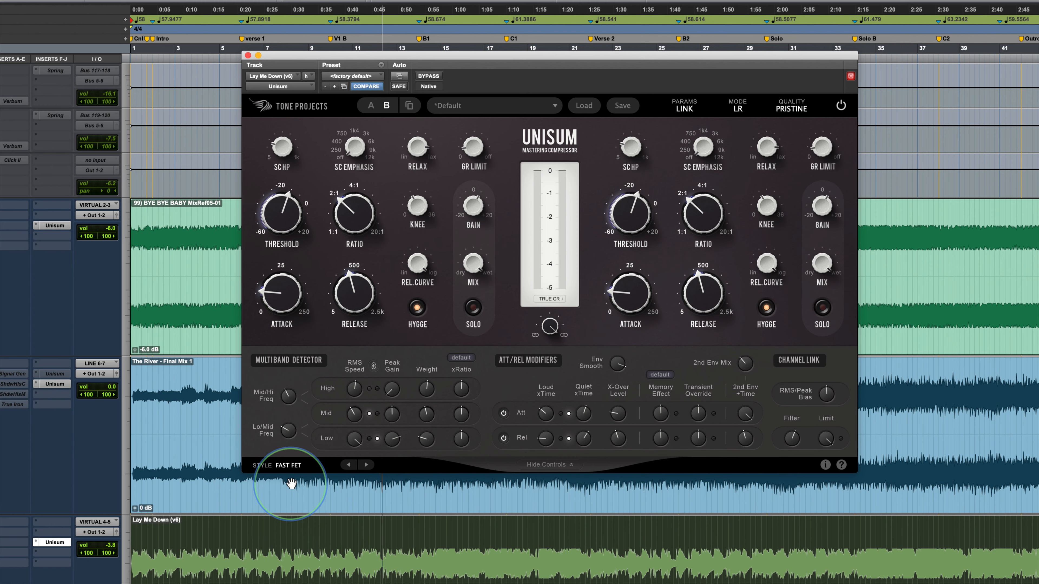
left_click(289, 465)
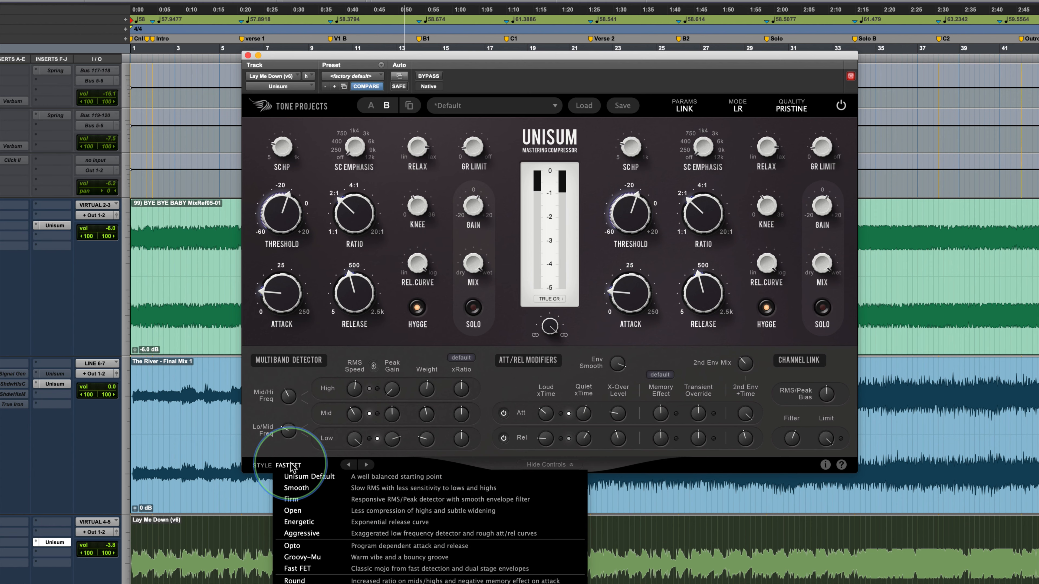
left_click(298, 546)
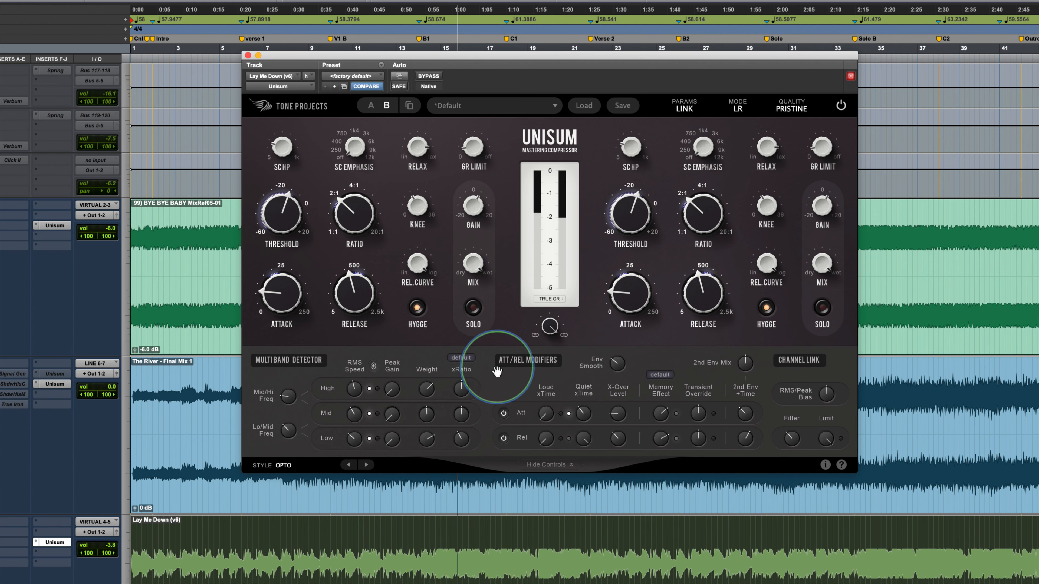
key("space")
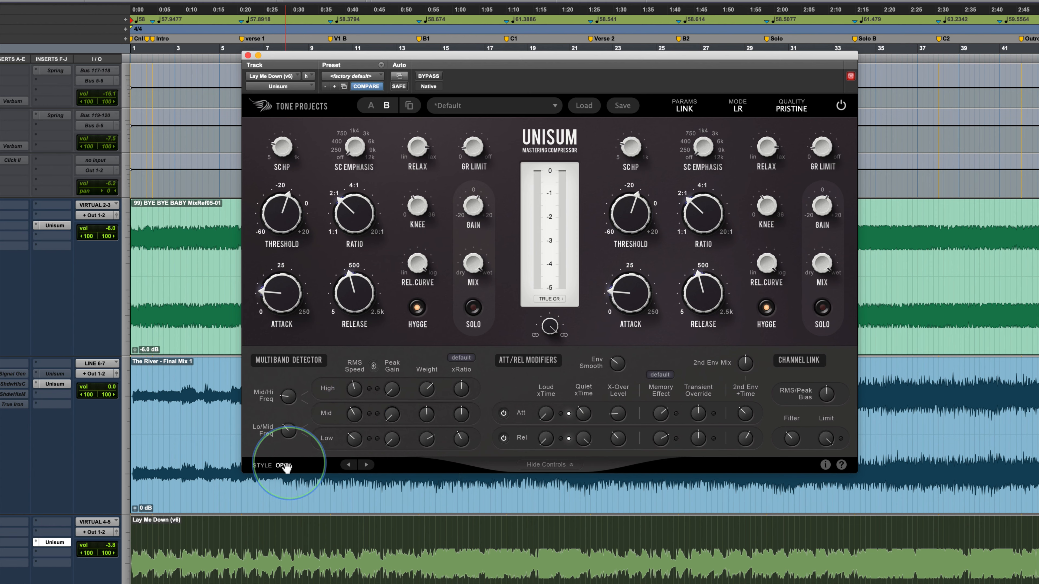
Step: Play the song and compare the custom setting A with the Opto setting B, ending on B and dismissing the CPU power error
mouse_move(357, 440)
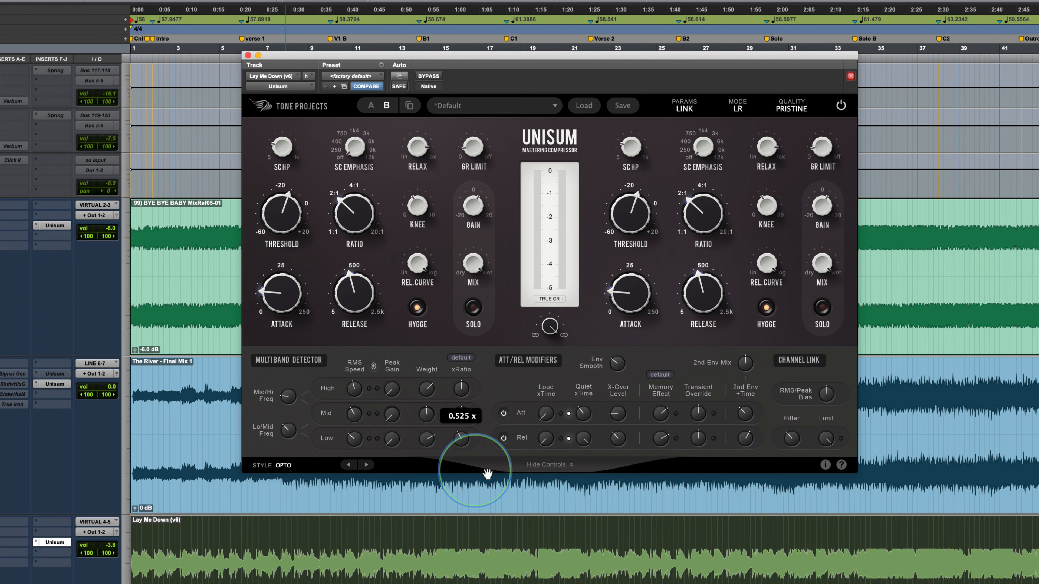
mouse_move(624, 442)
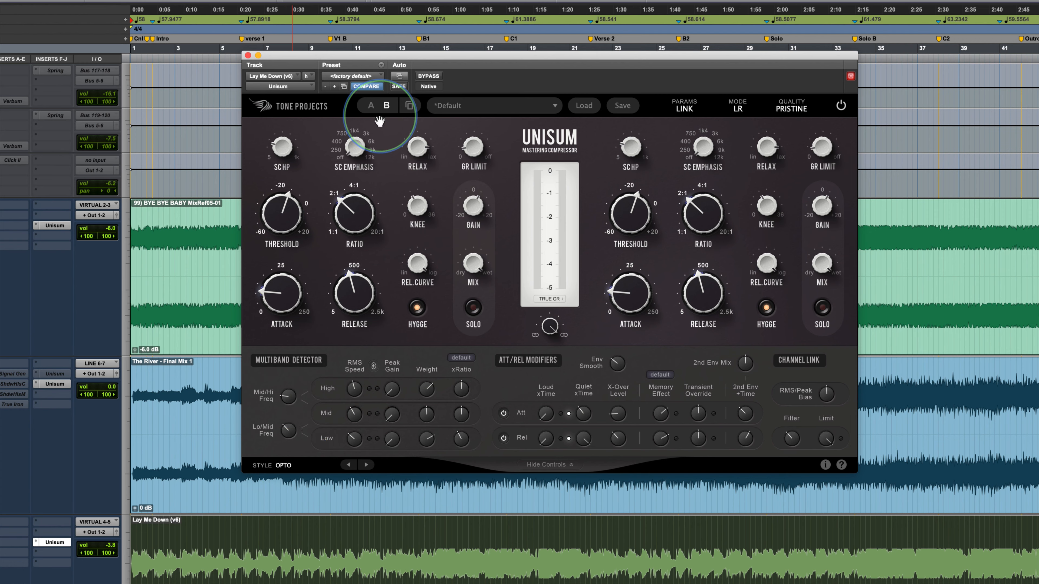
key("space")
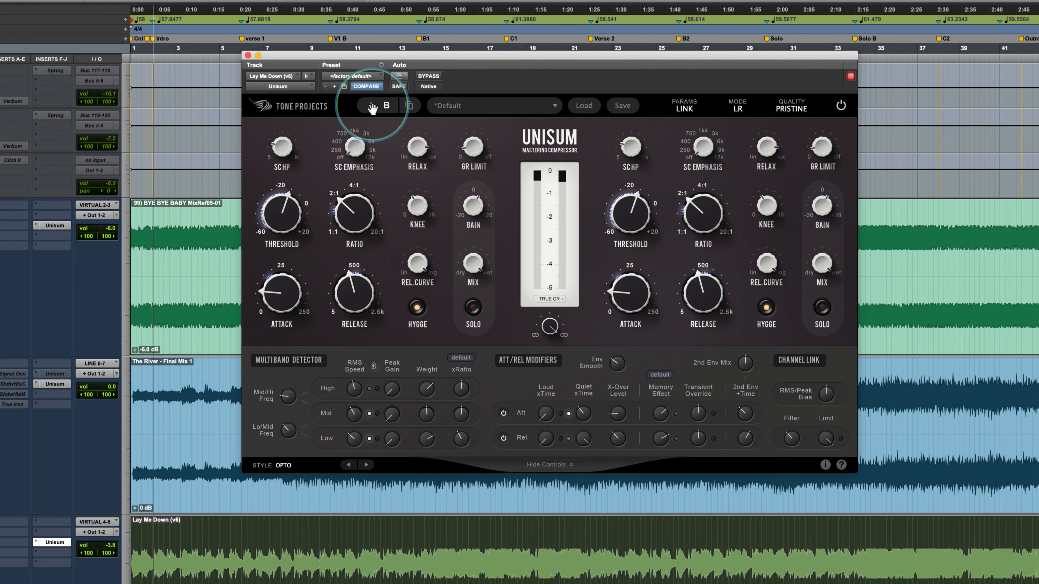
left_click(371, 107)
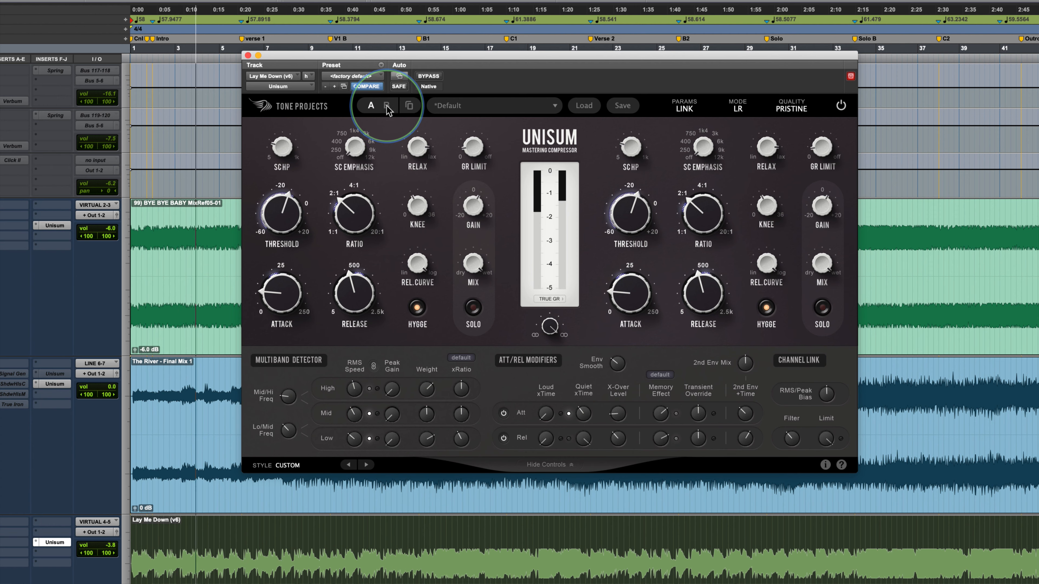
left_click(387, 107)
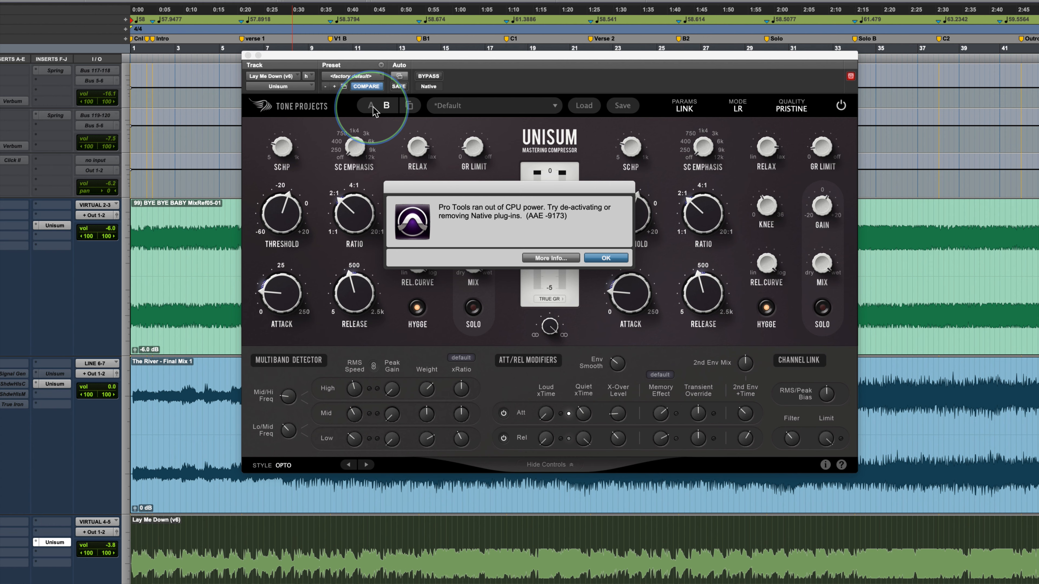
left_click(606, 257)
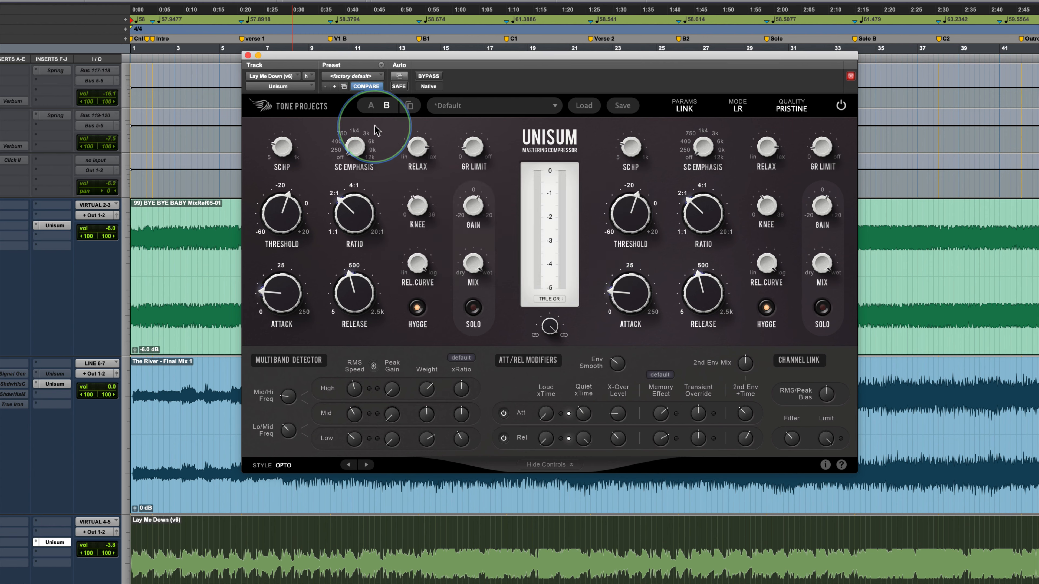
Step: Play the song again and alternate between the custom setting A and the Opto setting B, ending on B
key("space")
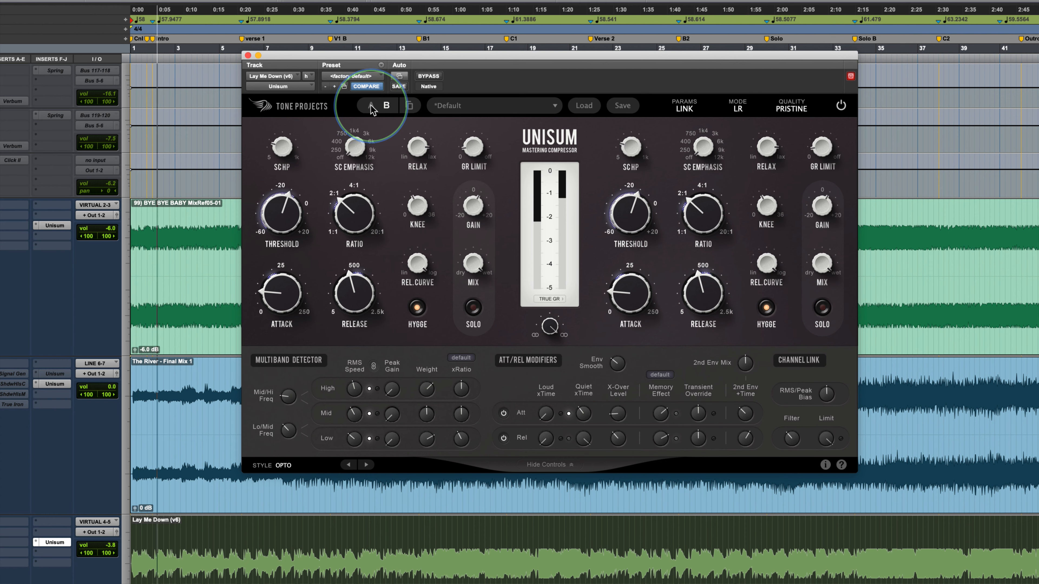
left_click(371, 107)
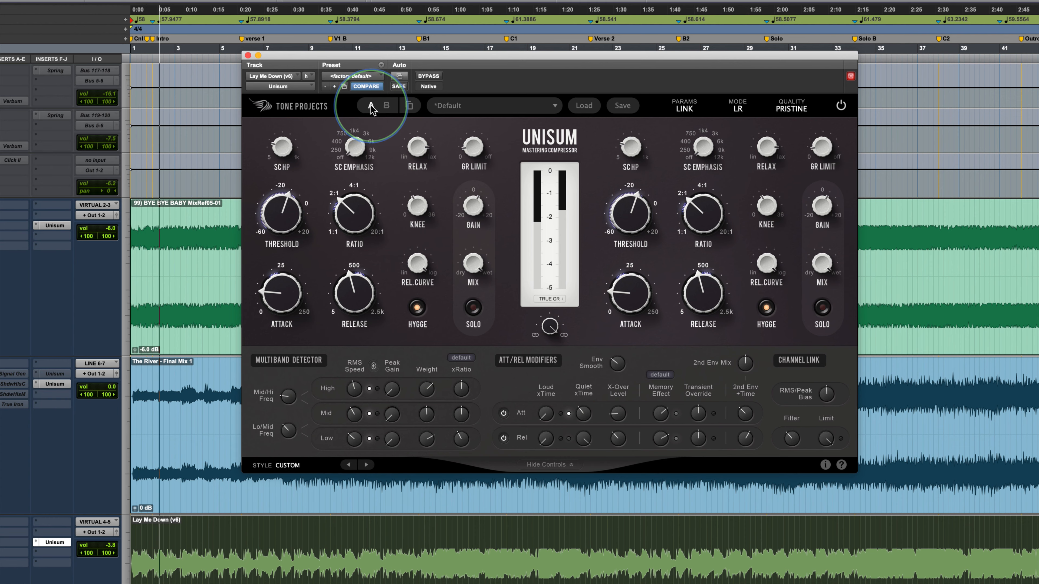
left_click(386, 106)
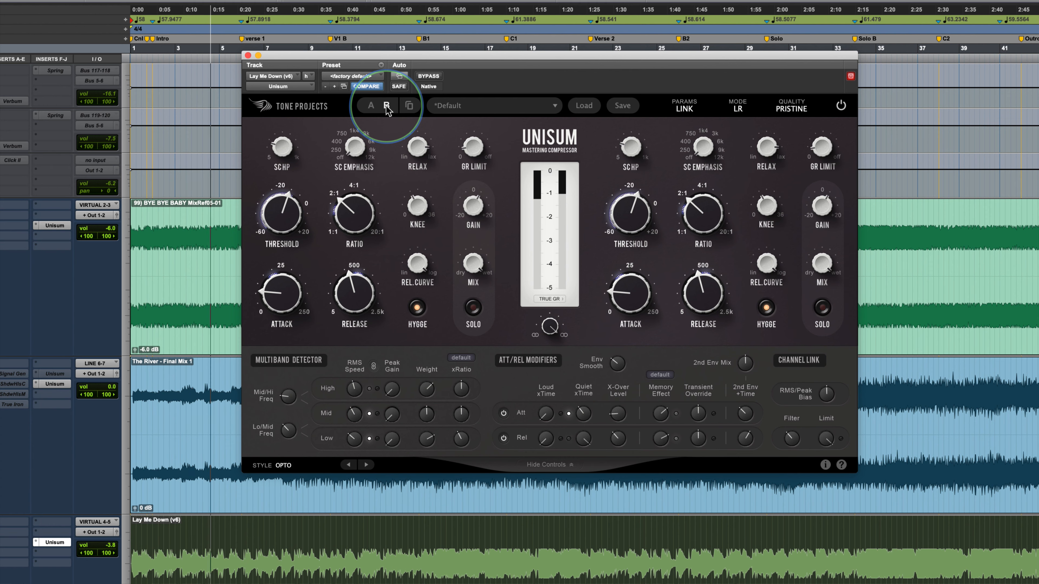
left_click(373, 111)
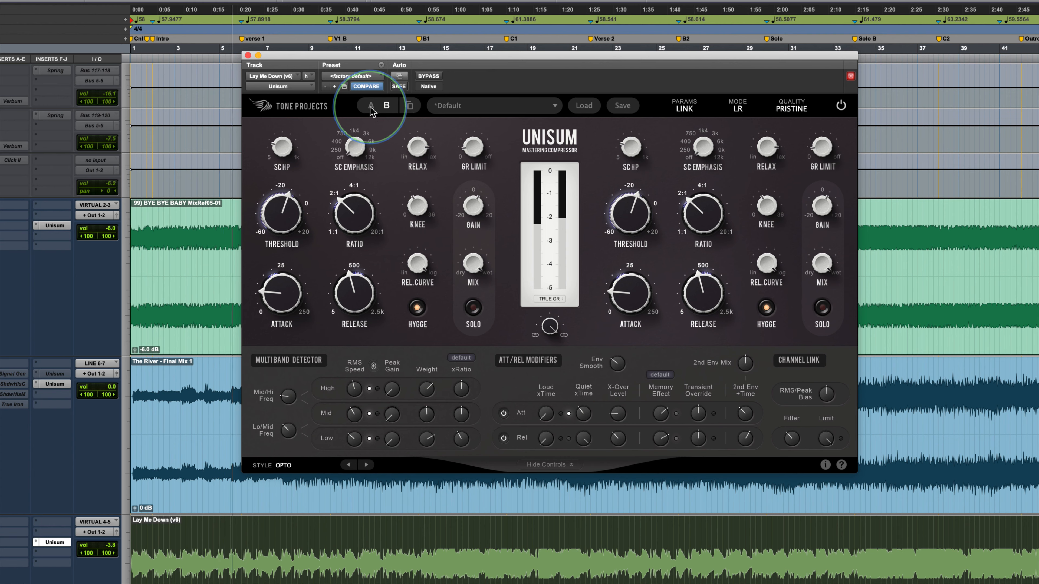
left_click(370, 107)
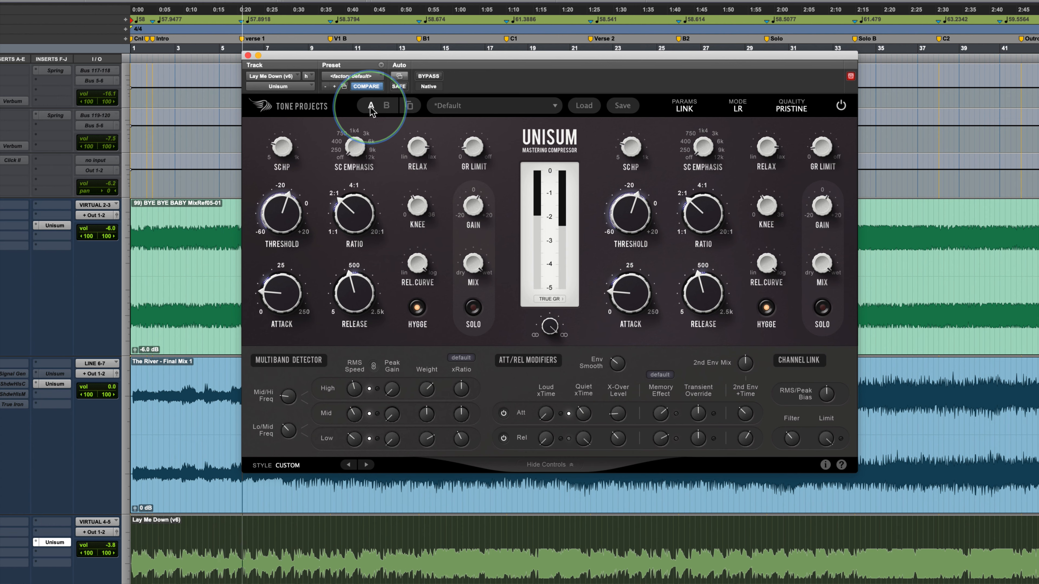
left_click(387, 106)
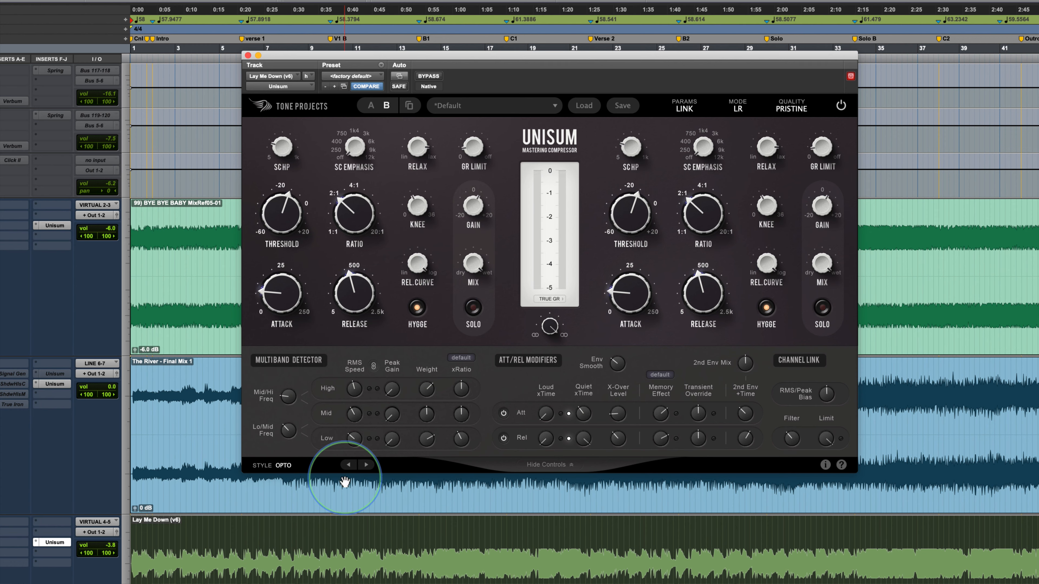
Step: Review the list of available compressor styles, close it keeping Opto, and move the Unisum window slightly over the timeline
left_click(287, 467)
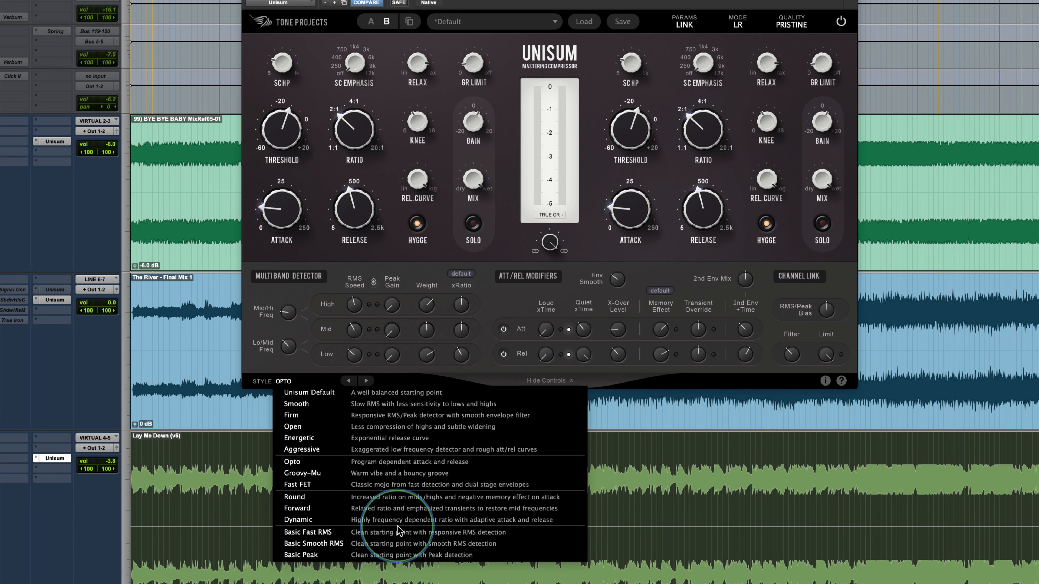
left_click(506, 306)
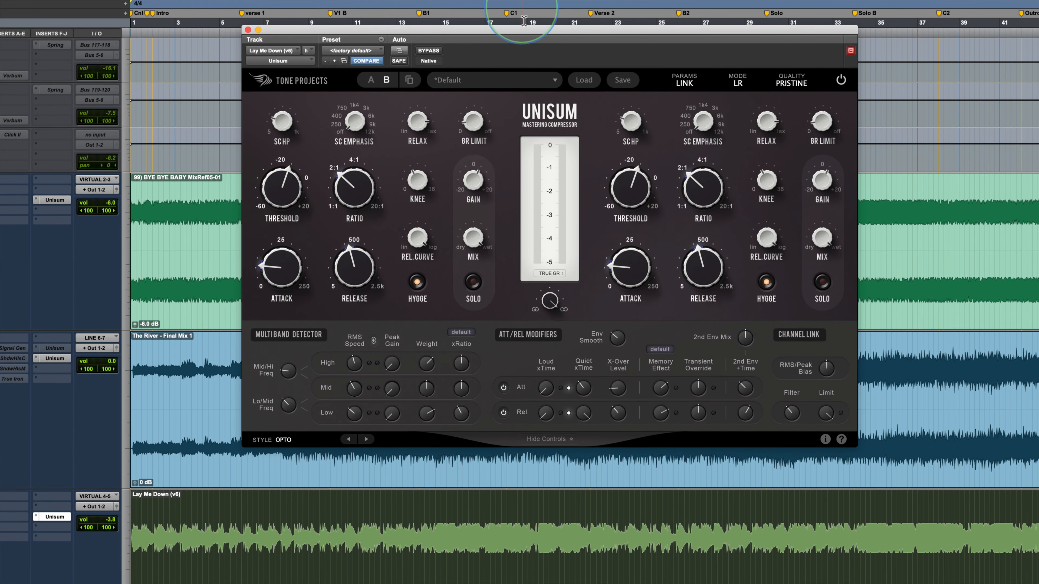
left_click_drag(568, 33, 554, 41)
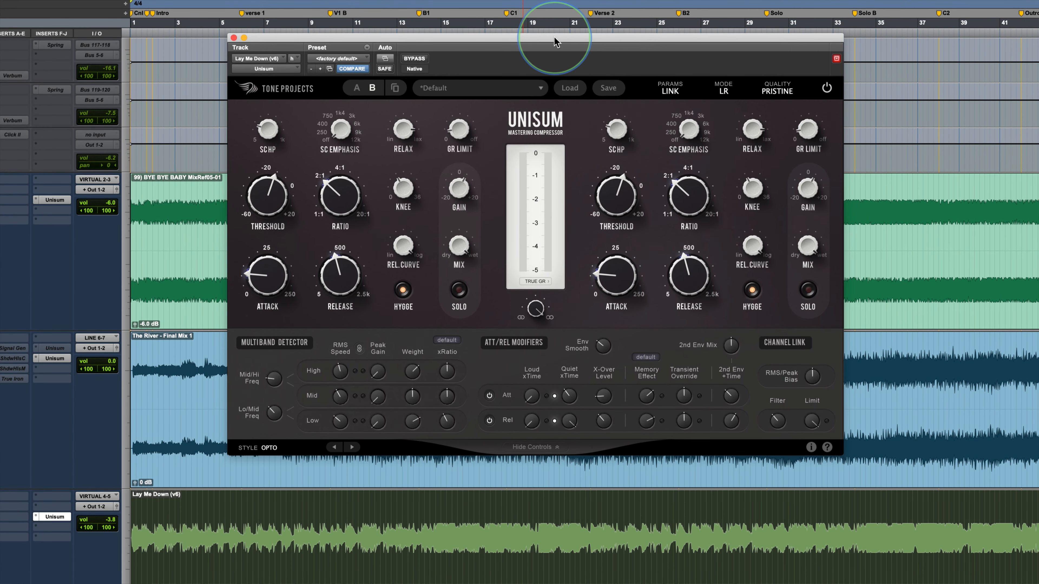